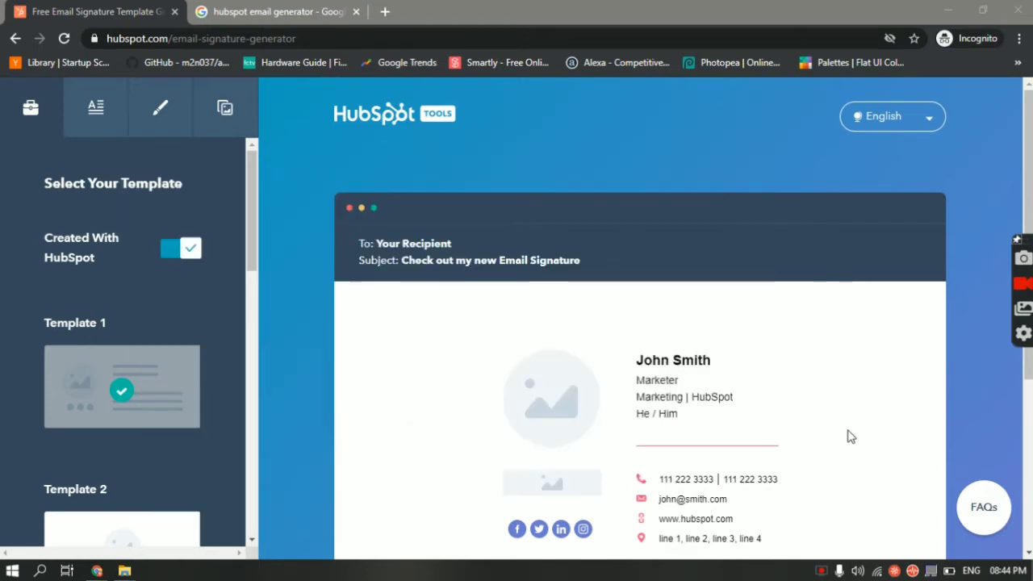
Visit the Google search results, then return to the signature generator and scroll through it
left_click(291, 11)
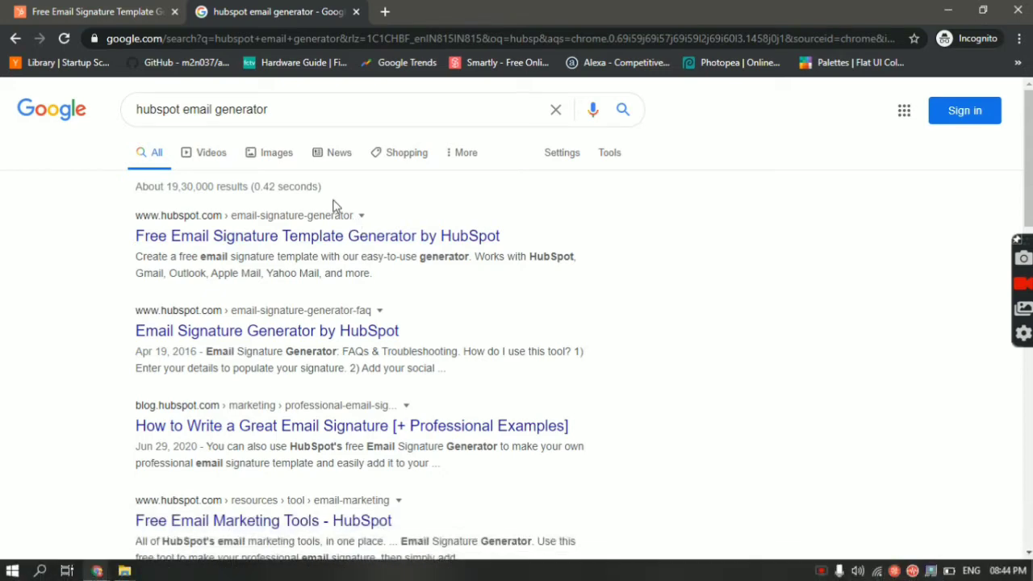
left_click(83, 6)
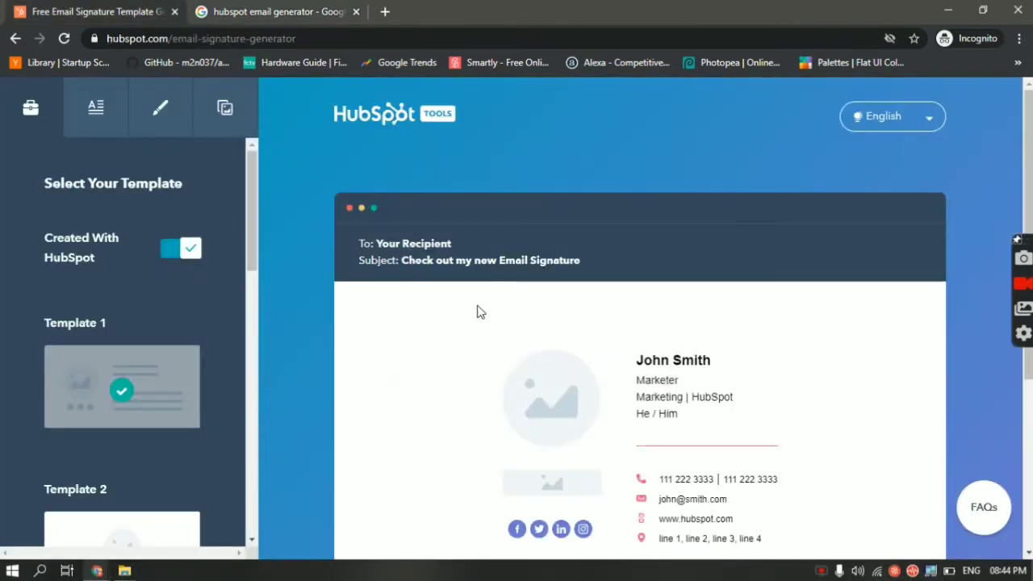
scroll(478, 310, "down", 1)
scroll(464, 314, "down", 1)
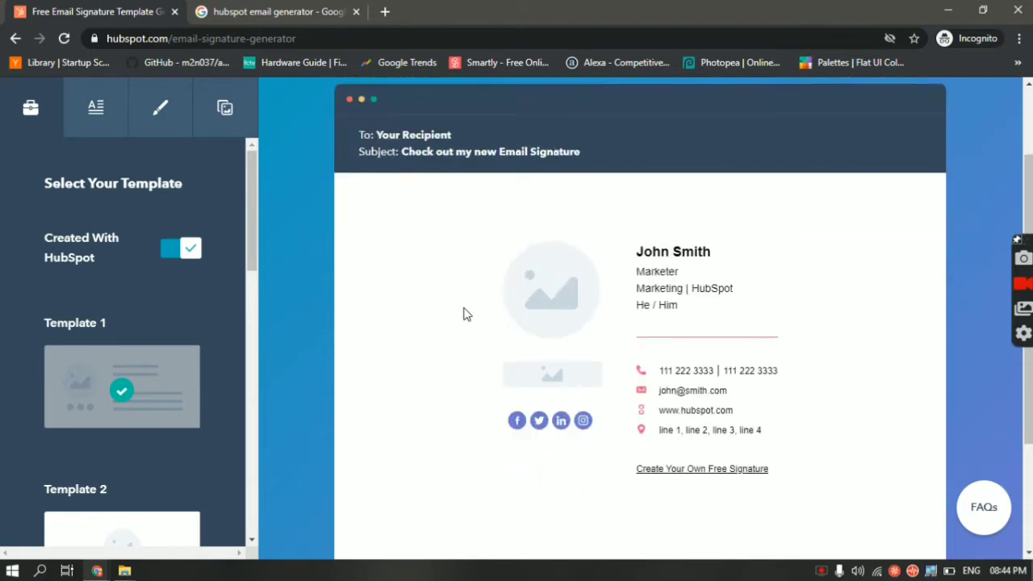
scroll(464, 313, "up", 2)
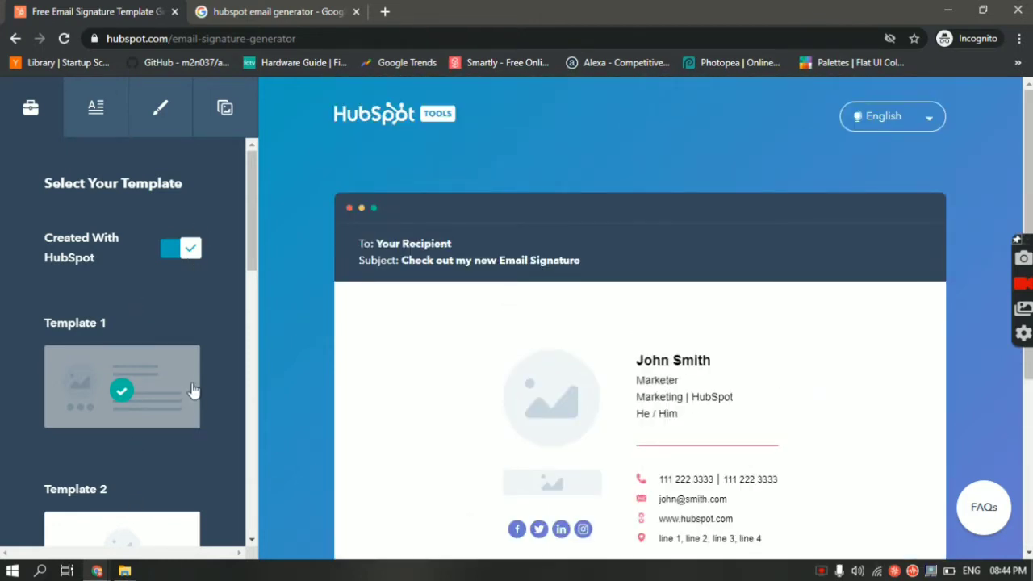
scroll(699, 354, "down", 3)
scroll(699, 353, "up", 2)
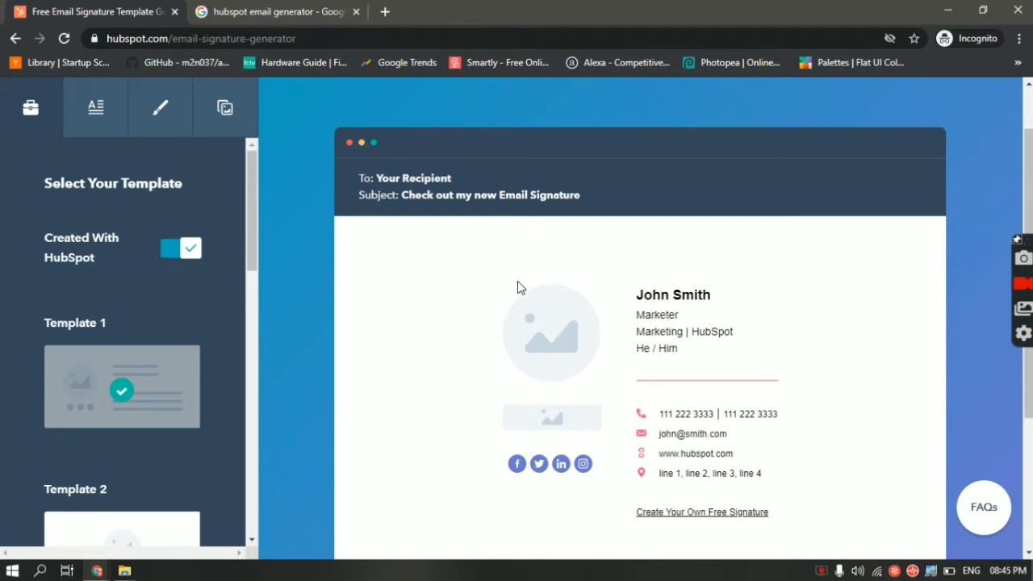
scroll(520, 288, "down", 3)
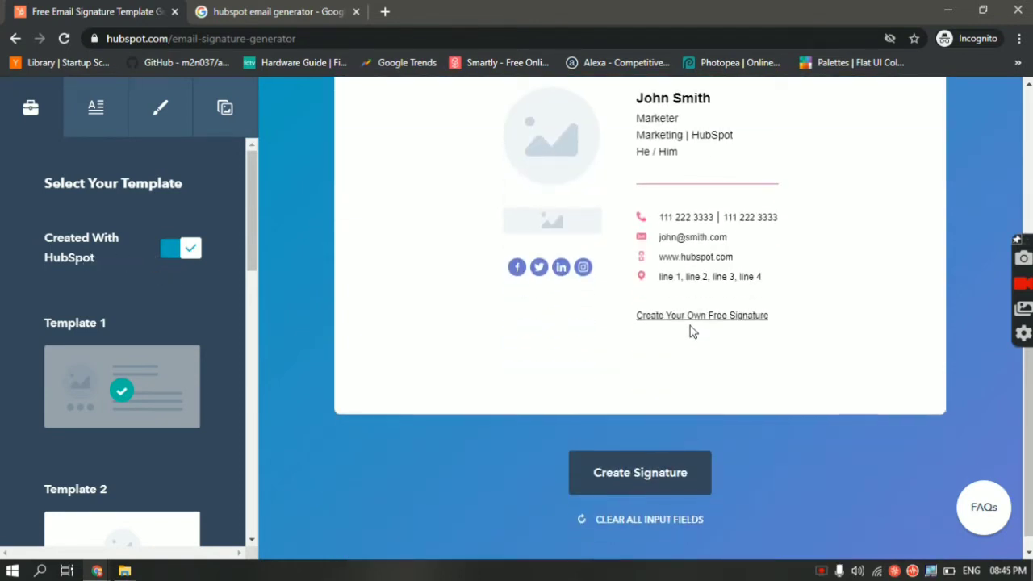
scroll(693, 332, "up", 1)
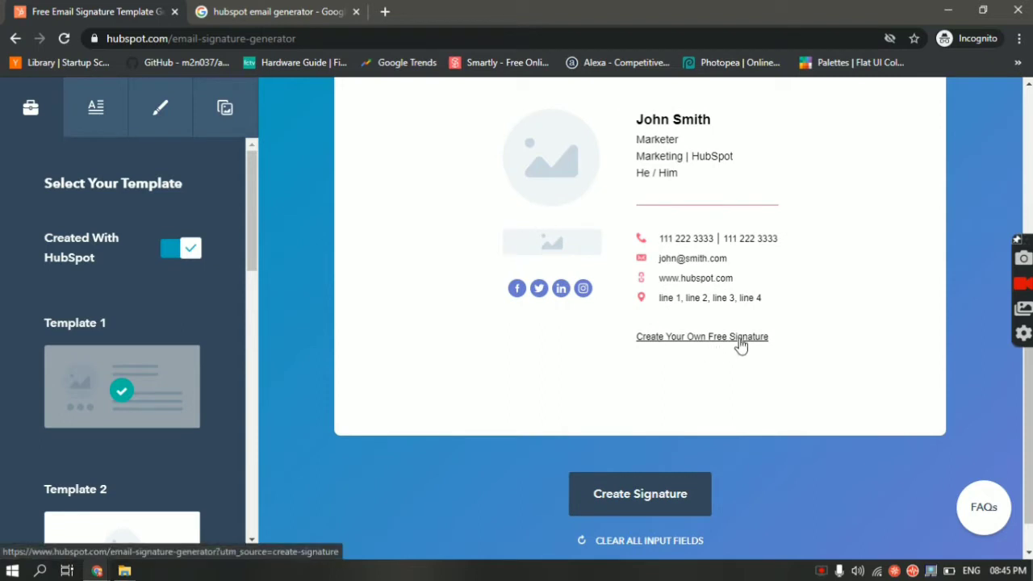
scroll(741, 349, "up", 1)
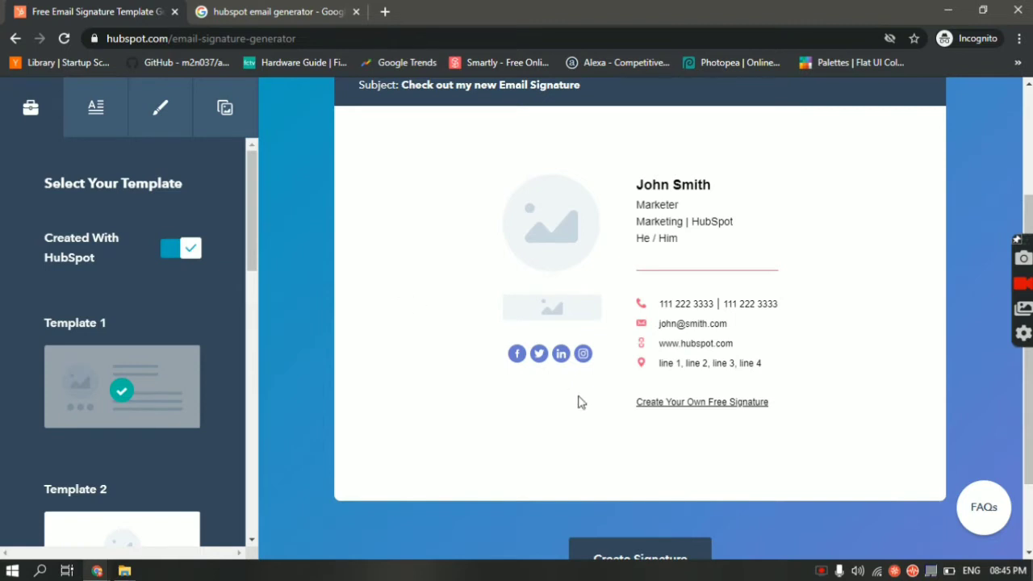
Toggle the HubSpot credit link off and back on in the signature
left_click(180, 255)
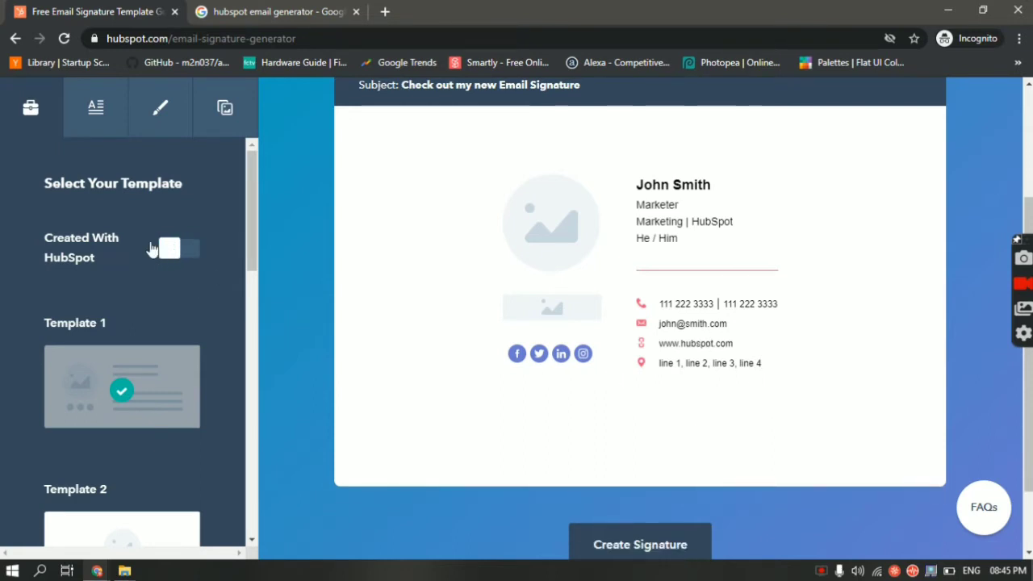
left_click(181, 255)
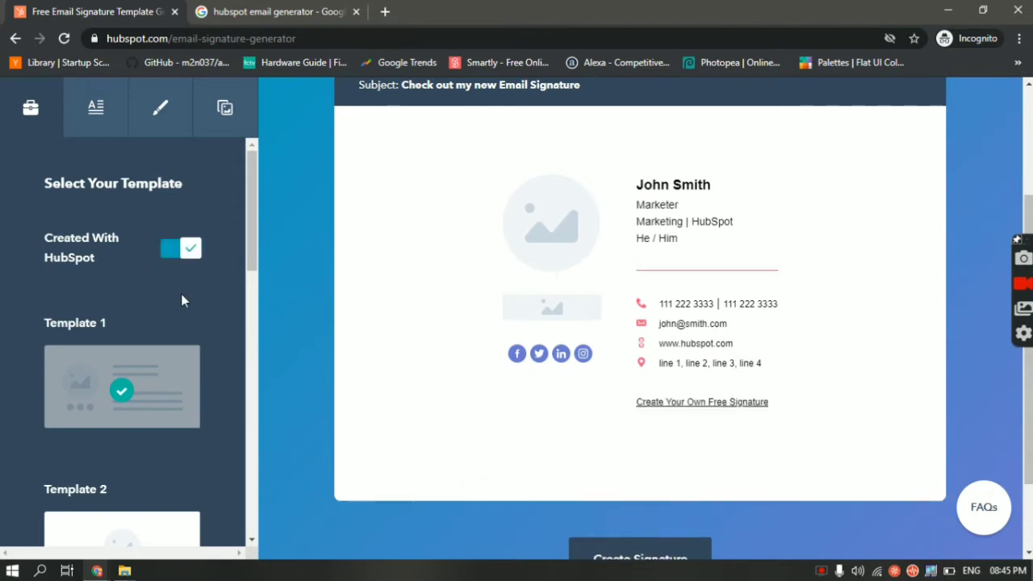
scroll(182, 299, "down", 3)
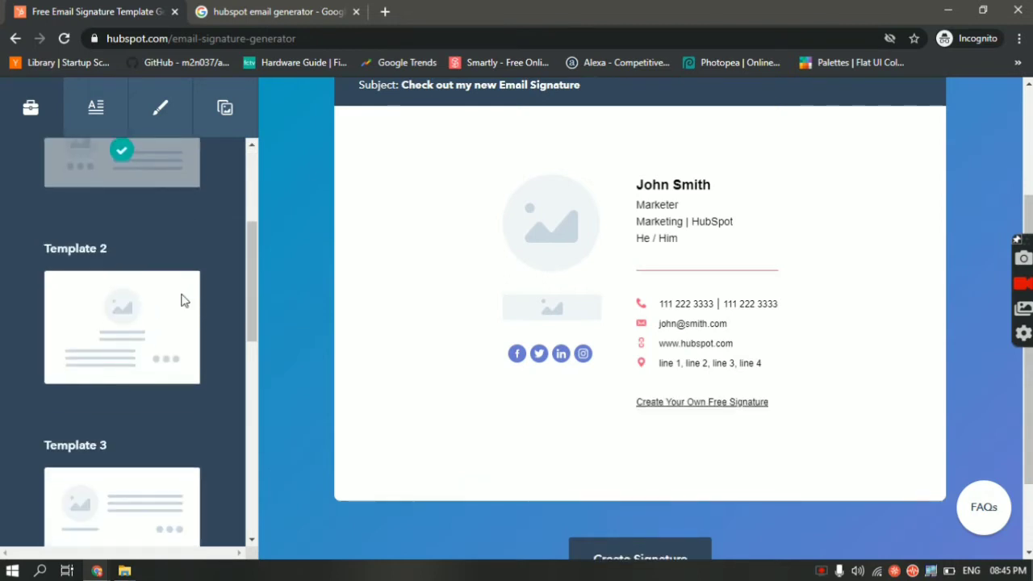
scroll(182, 300, "up", 2)
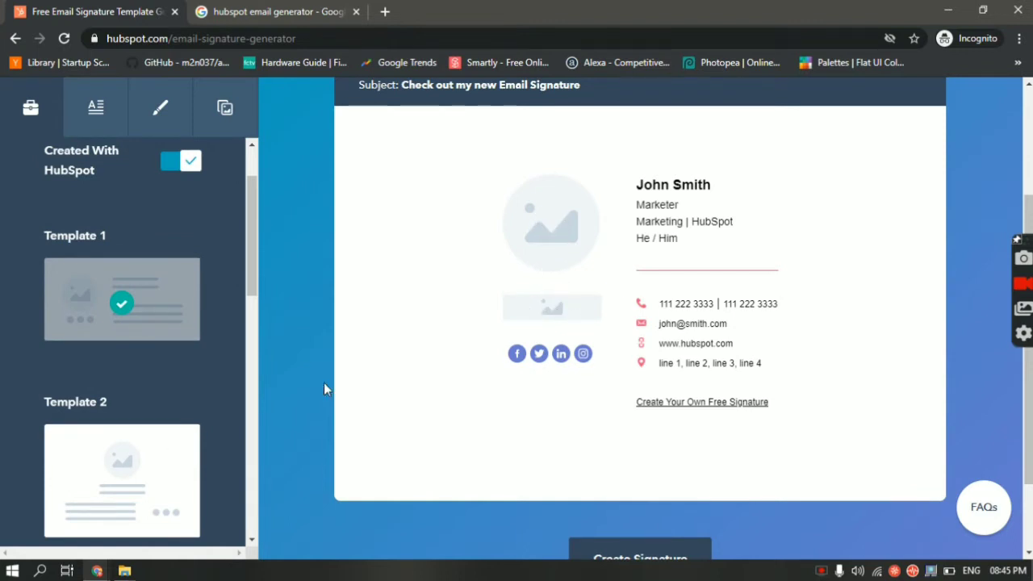
Preview the signature in Templates 2, 3, 4, 5 and 6
left_click(157, 494)
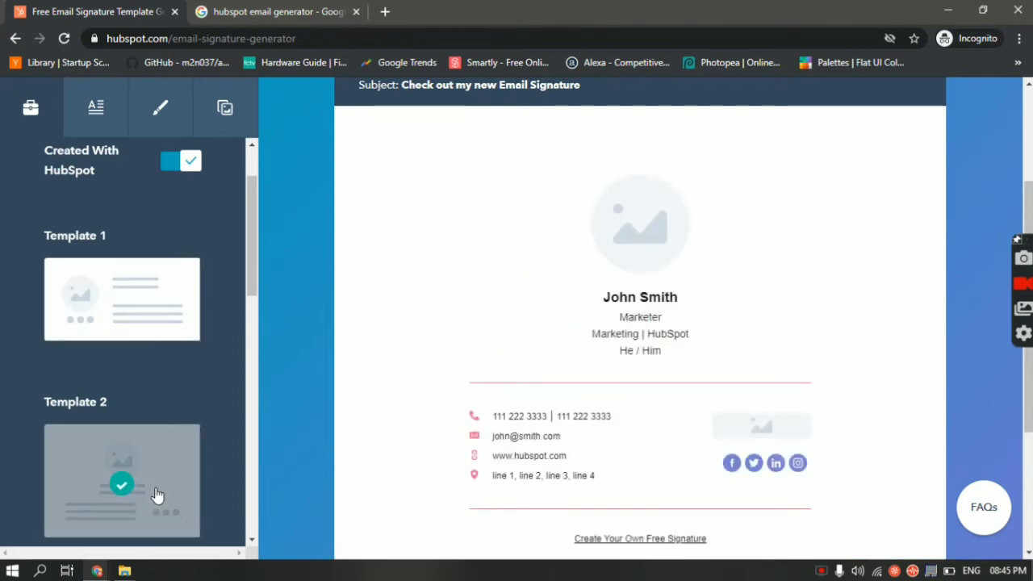
scroll(161, 484, "down", 2)
scroll(163, 483, "down", 3)
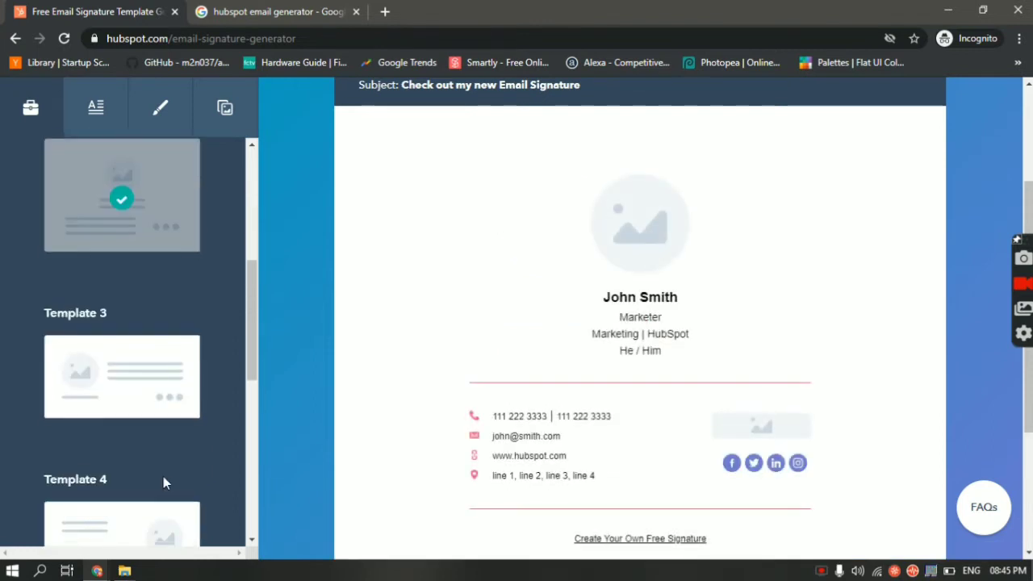
left_click(127, 353)
scroll(129, 353, "down", 1)
scroll(130, 352, "down", 2)
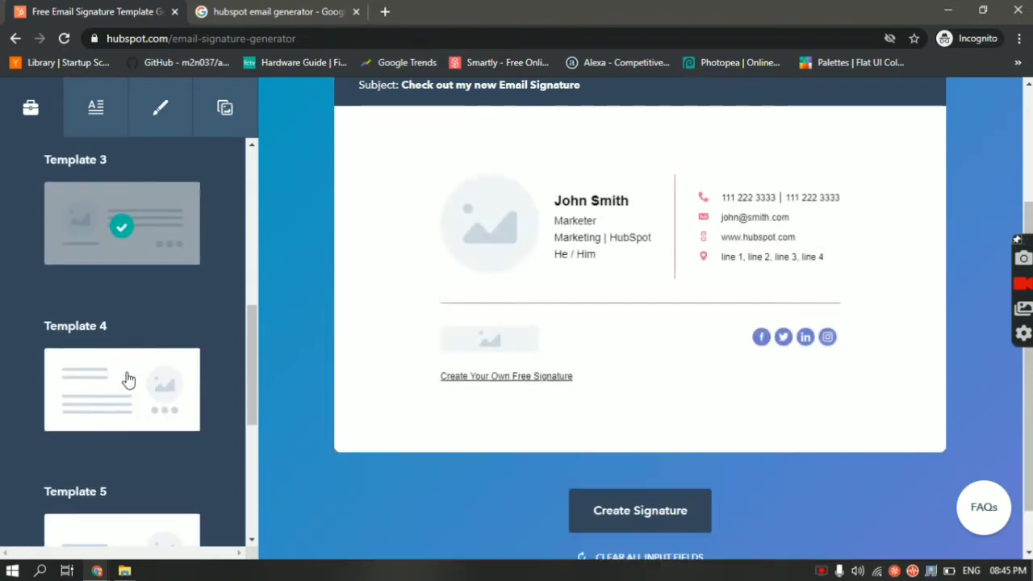
left_click(127, 380)
scroll(127, 380, "down", 4)
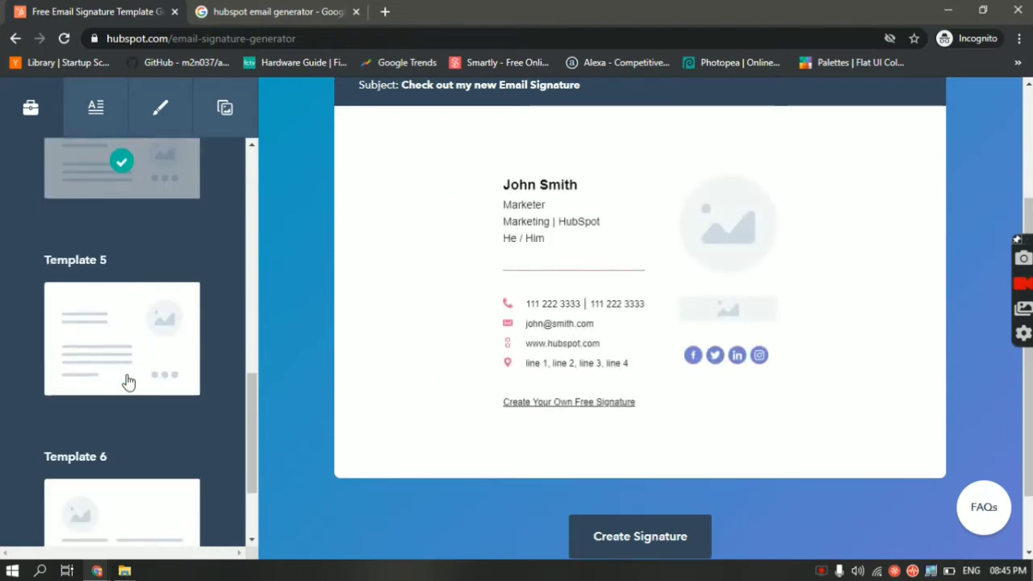
left_click(117, 331)
scroll(126, 352, "down", 2)
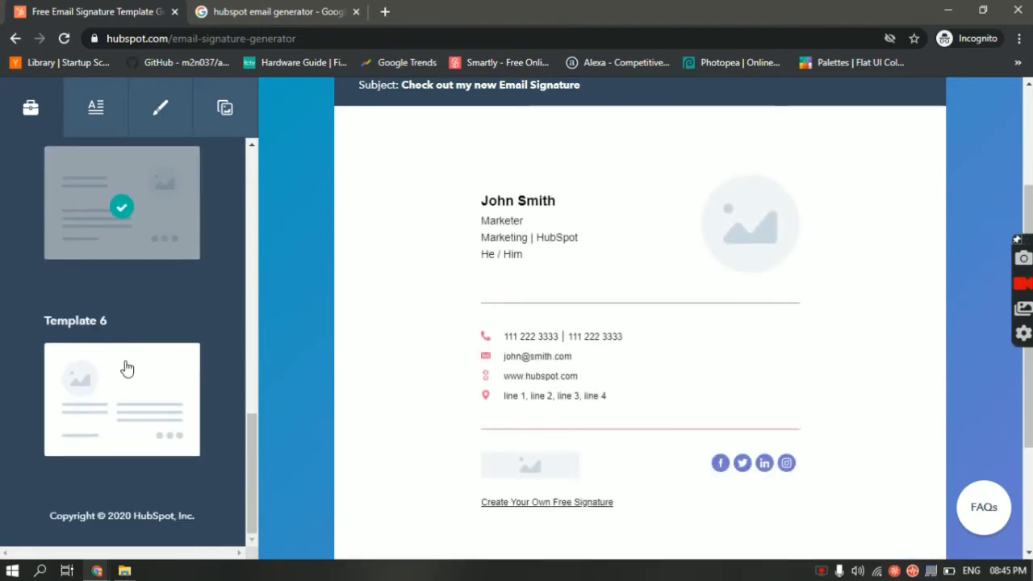
left_click(125, 368)
scroll(126, 368, "up", 12)
Return to Template 1 and bring up the Enter Your Signature Details form
left_click(127, 368)
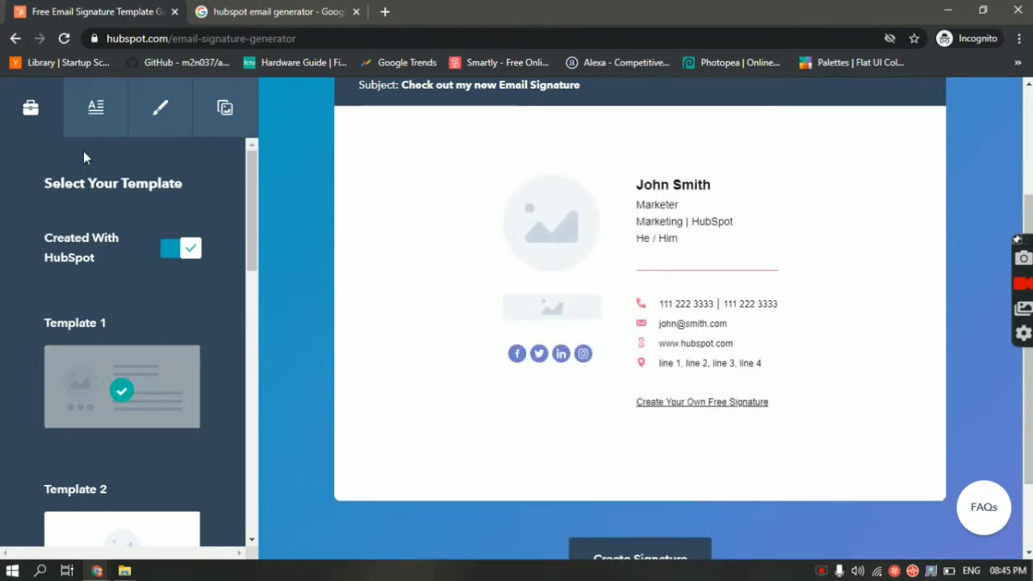
scroll(125, 325, "down", 10)
scroll(125, 325, "up", 10)
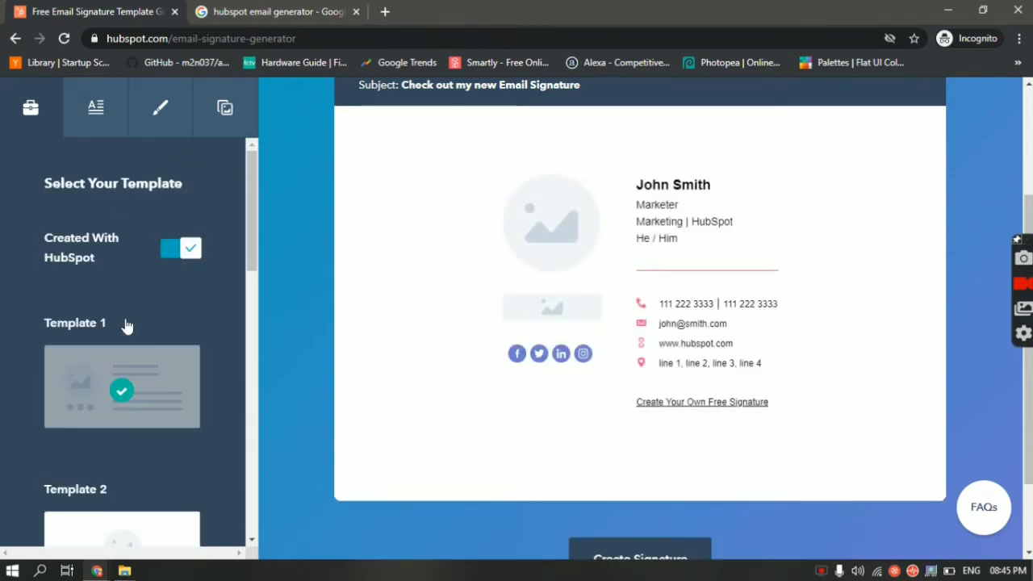
left_click(96, 113)
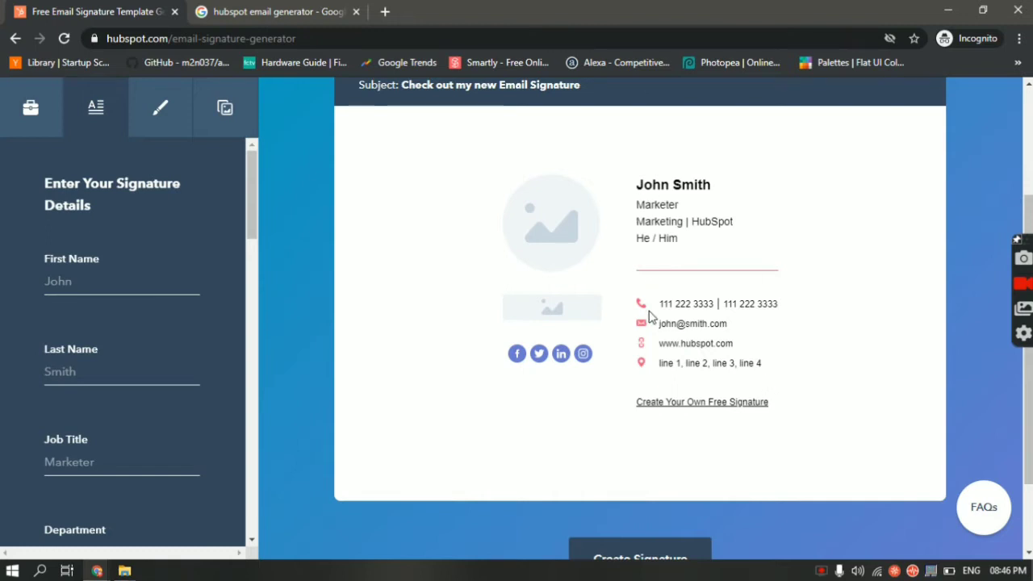
Enter the person's first and last name in the signature form
left_click(140, 288)
type("JAyesh")
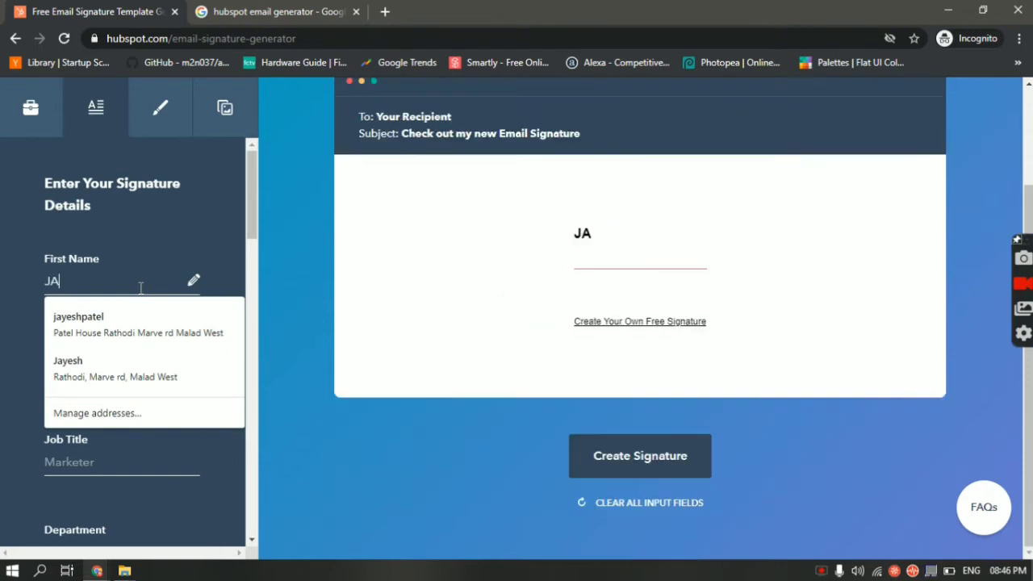
key("BackSpace")
key("BackSpace")
key("BackSpace")
key("BackSpace")
key("BackSpace")
key("Tab")
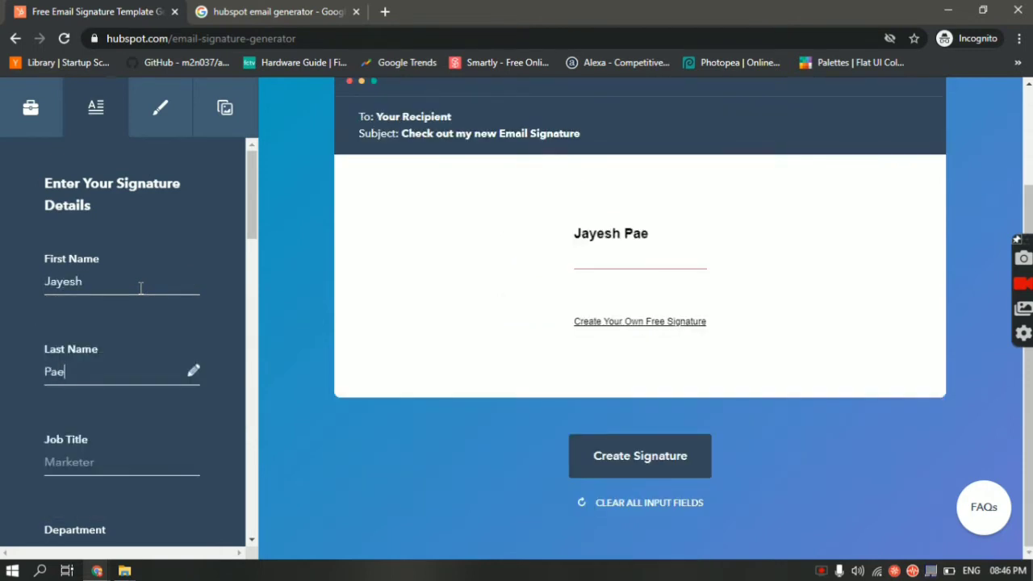
key("Tab")
Fill in job title Video Creator and department Production
type("Vid")
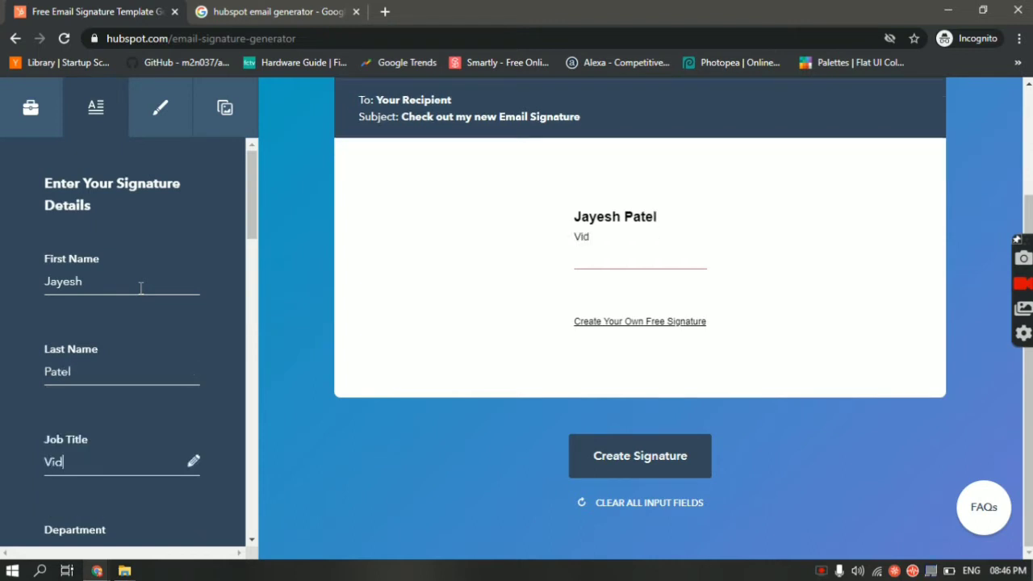
type("eo Cra")
type("ator")
key("Tab")
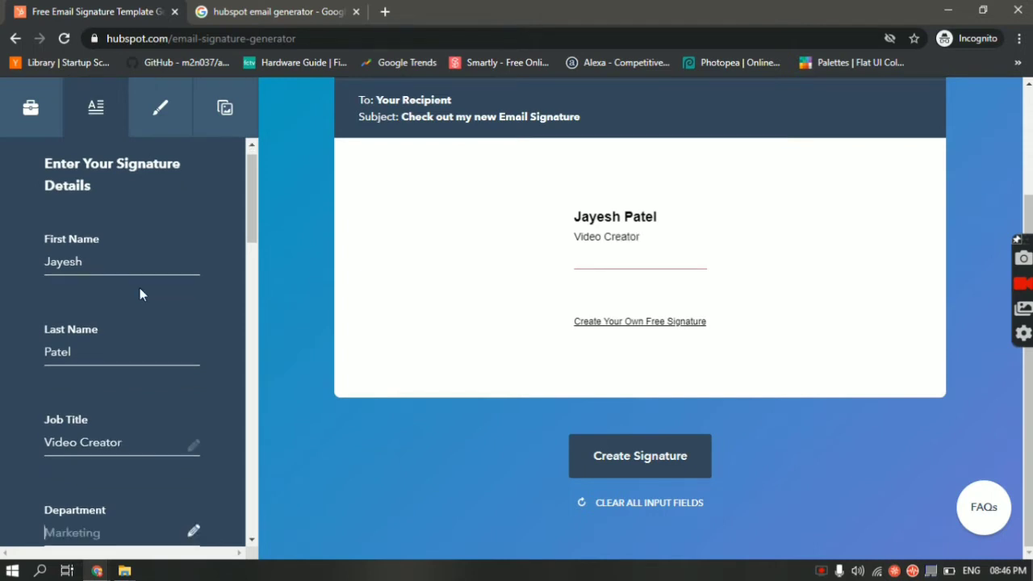
scroll(140, 294, "down", 1)
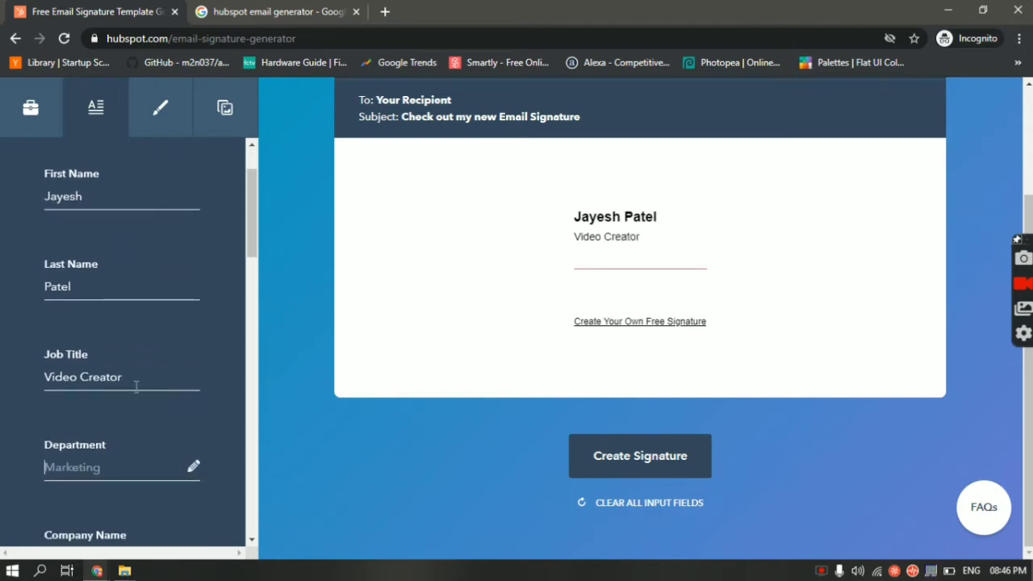
scroll(136, 387, "down", 2)
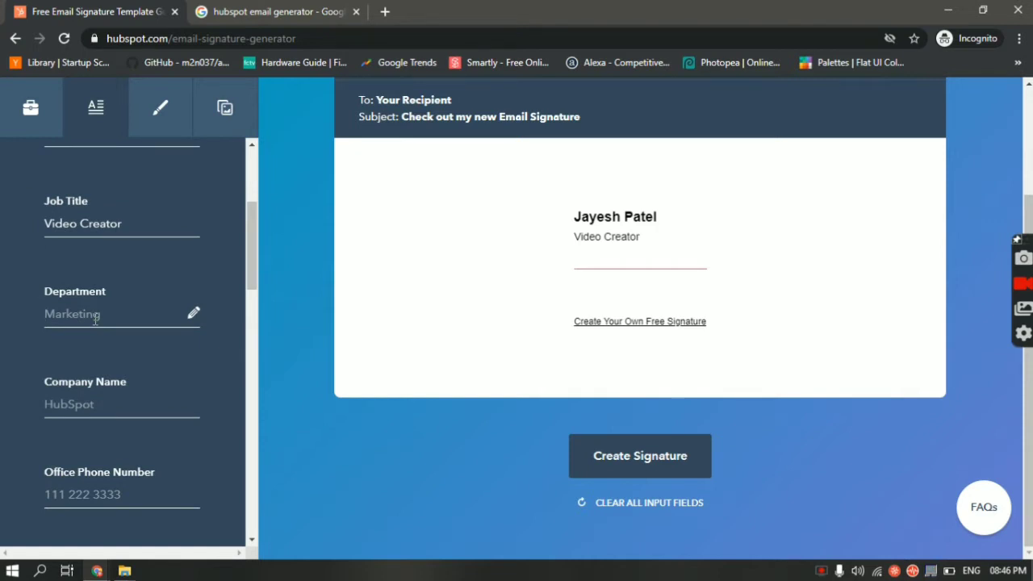
type("Produc")
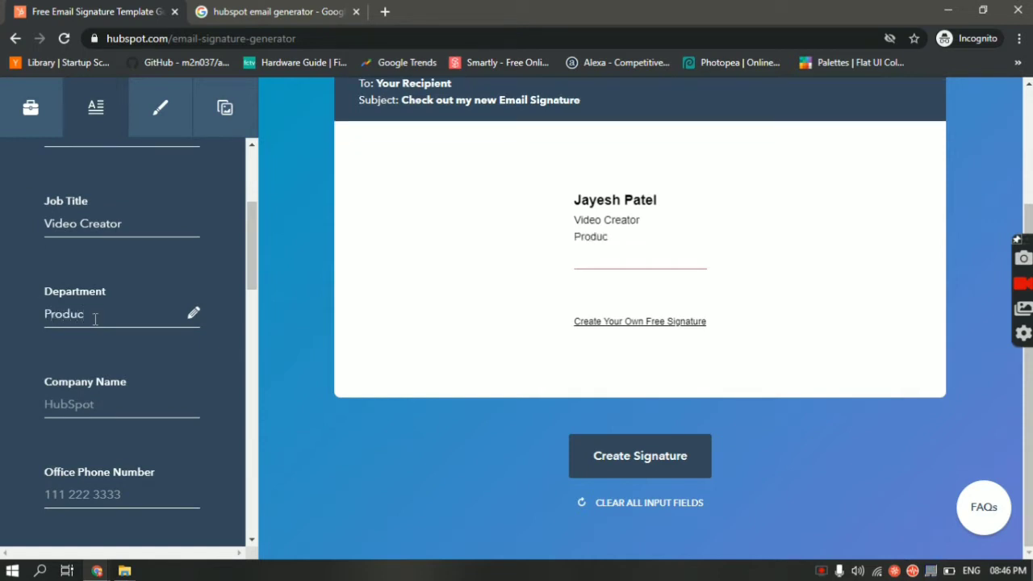
type("tion")
Set the company name to 'Tech Simplified !'
key("Tab")
type("TEc")
key("BackSpace")
key("BackSpace")
type("e")
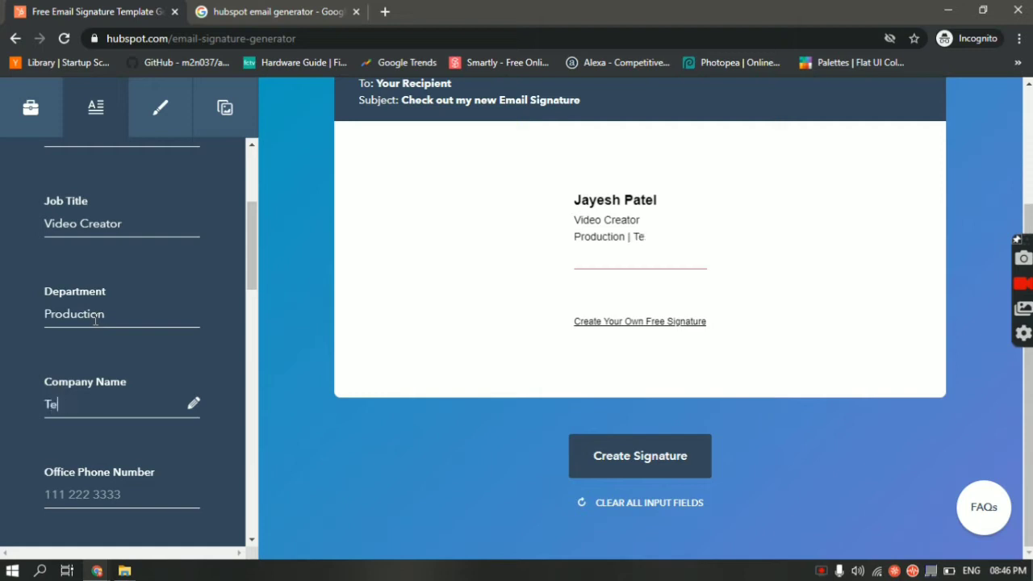
type("ch Simpl")
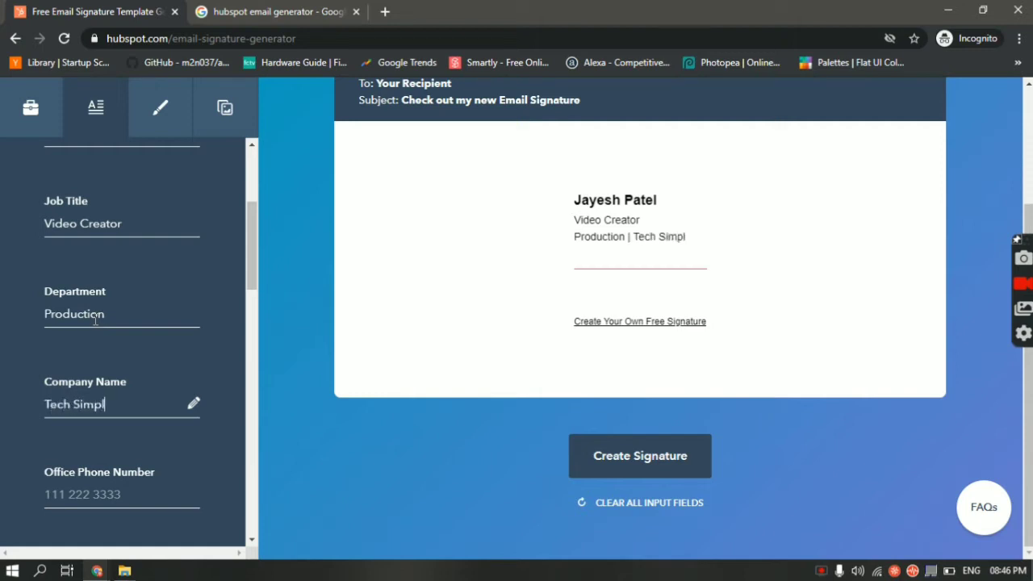
type("ified |")
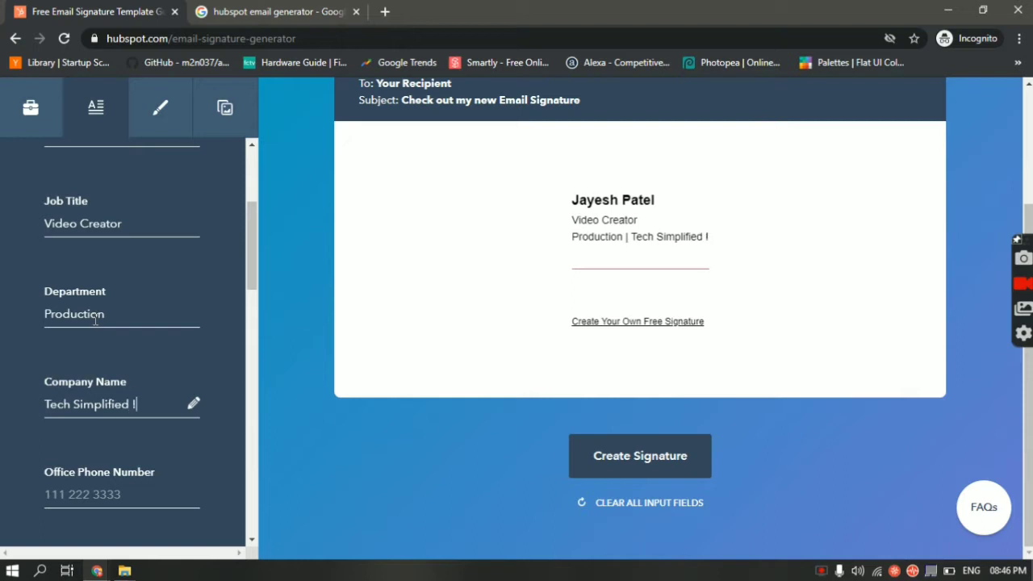
key("BackSpace")
key("BackSpace")
type("!")
key("BackSpace")
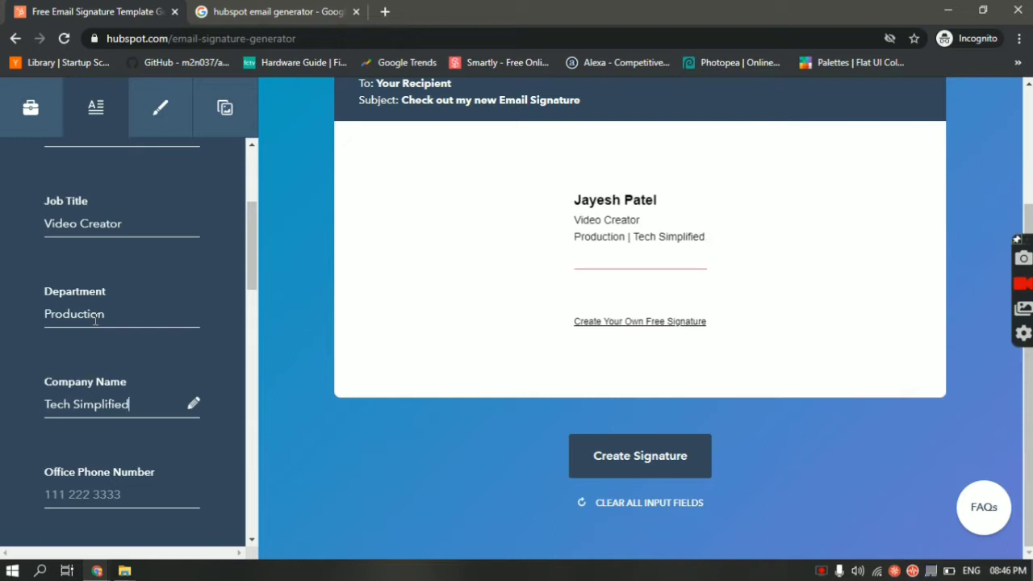
type("!")
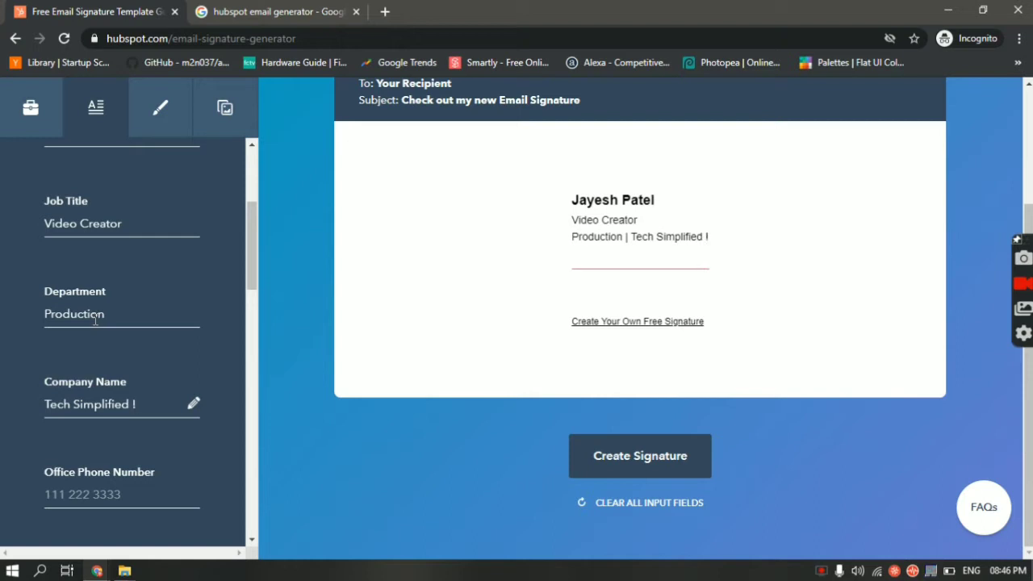
Enter the office and mobile phone numbers, trimming extra digits from the office number
left_click(71, 485)
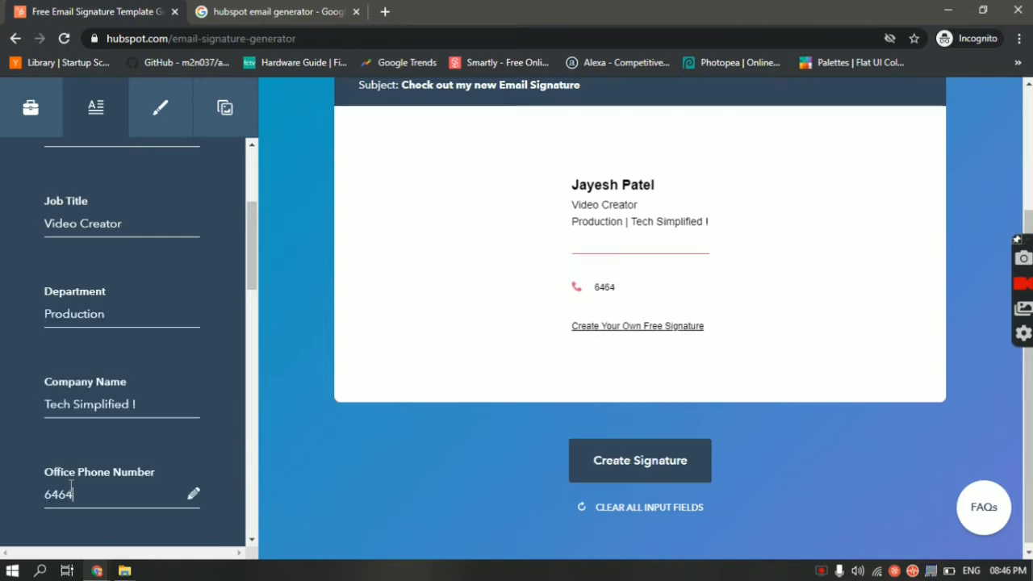
key("Tab")
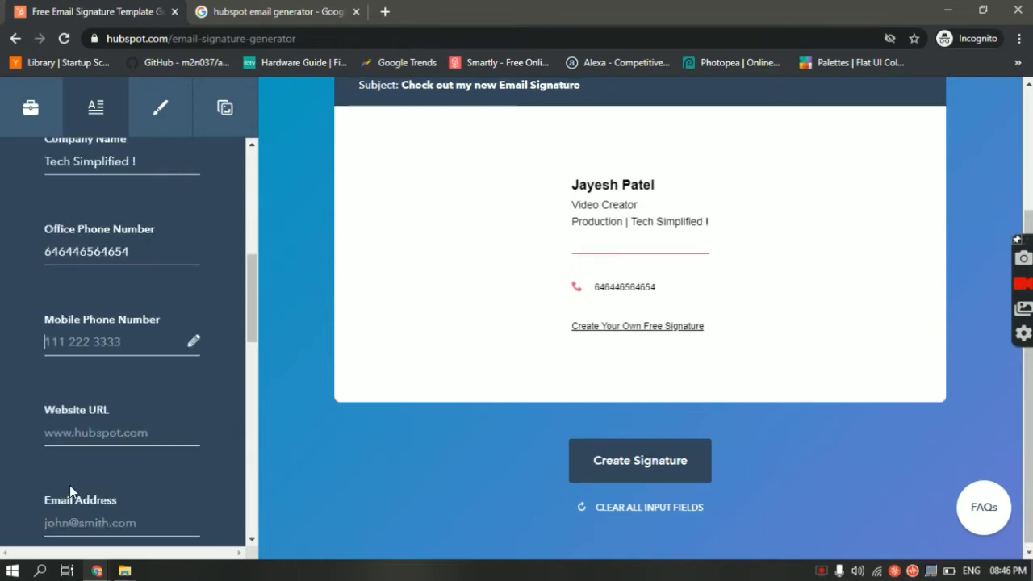
double_click(123, 256)
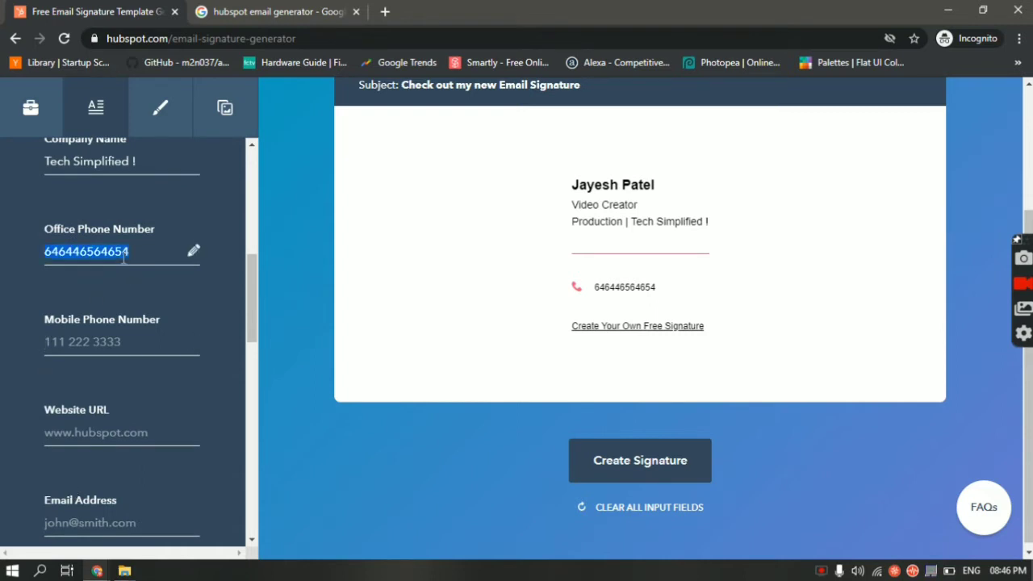
left_click(122, 257)
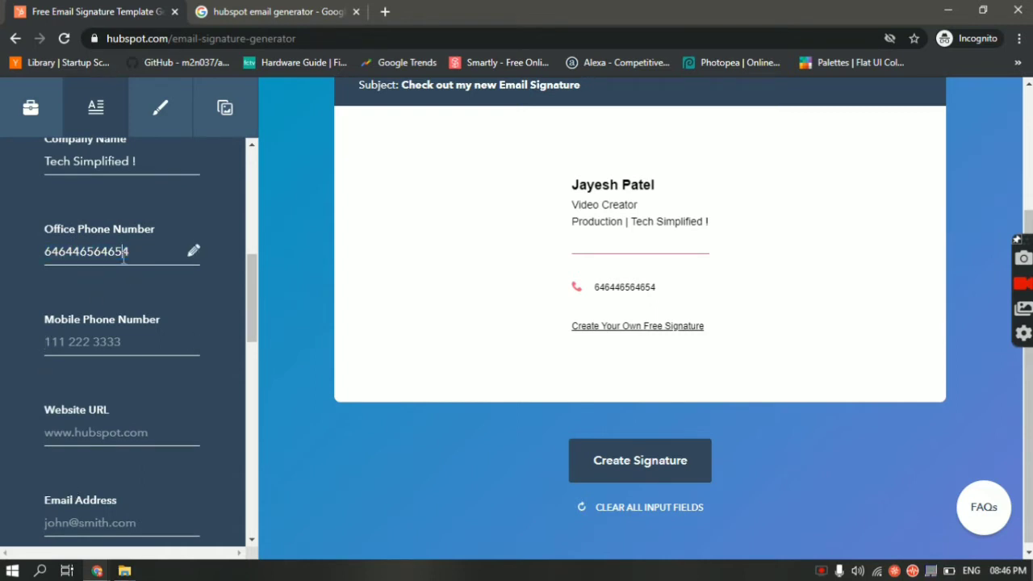
key("BackSpace")
key("BackSpace")
key("BackSpace")
left_click(88, 347)
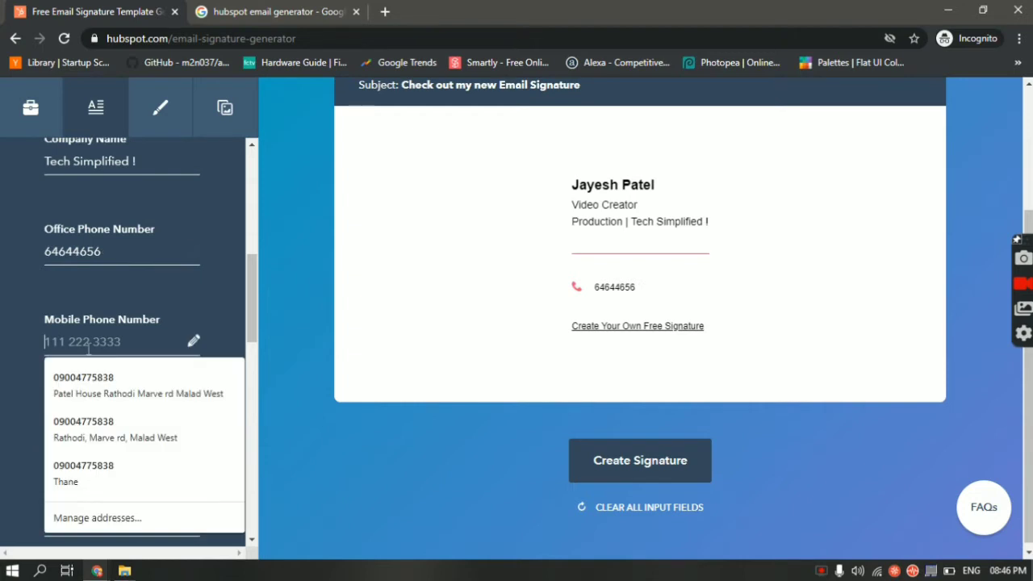
type("111222333")
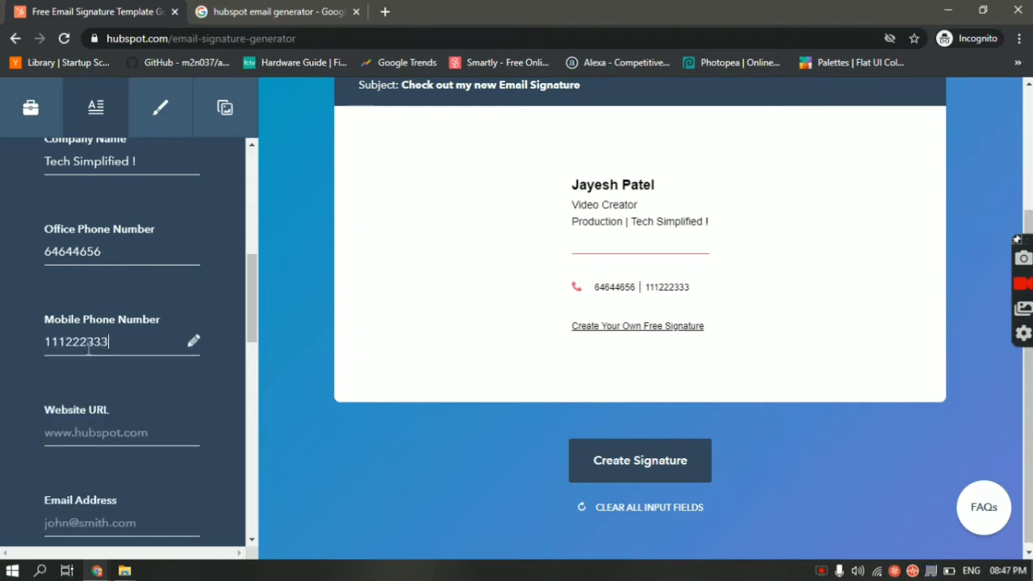
left_click(99, 433)
type("www.")
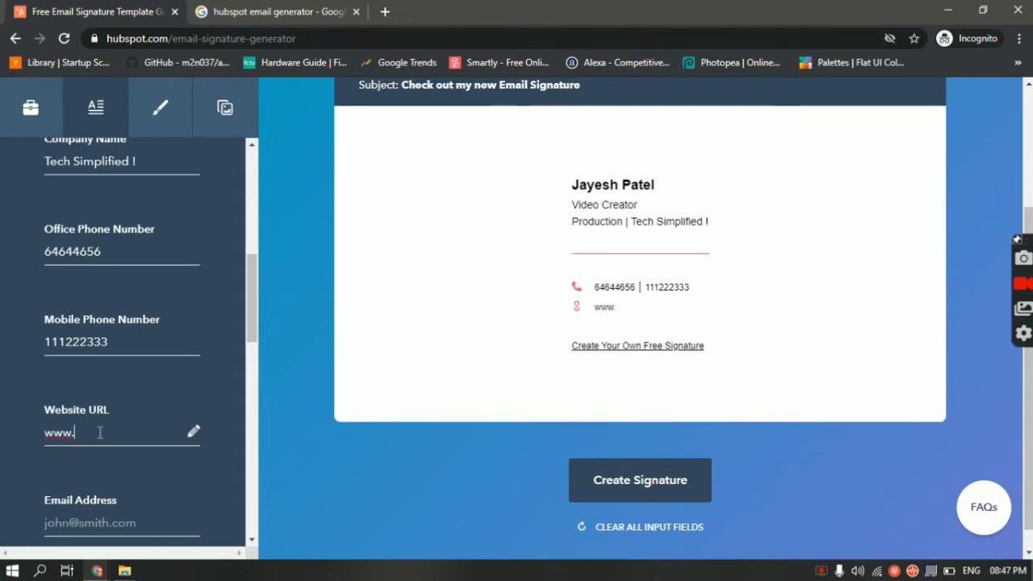
type("how")
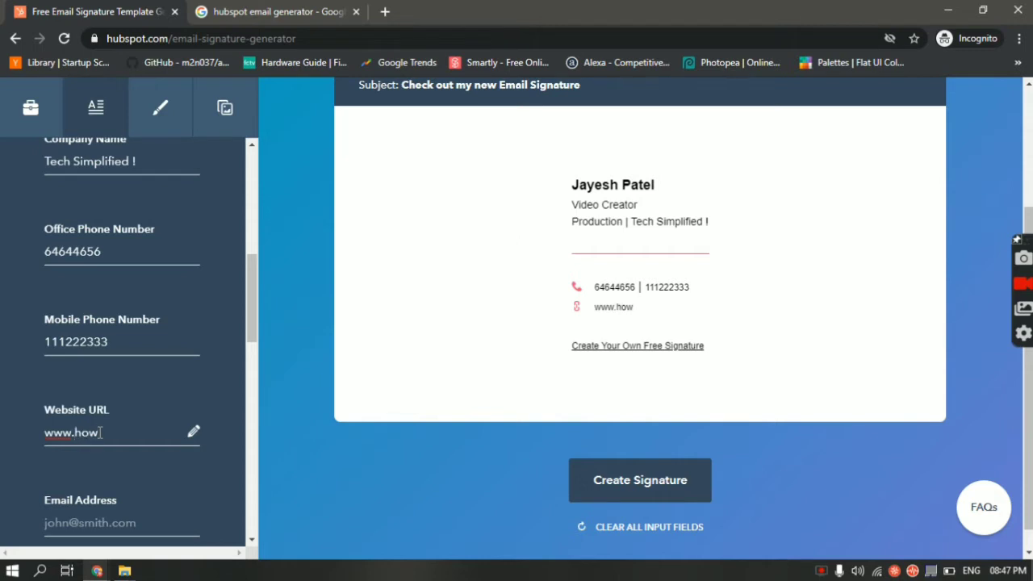
type("te")
type("tech.com")
key("Tab")
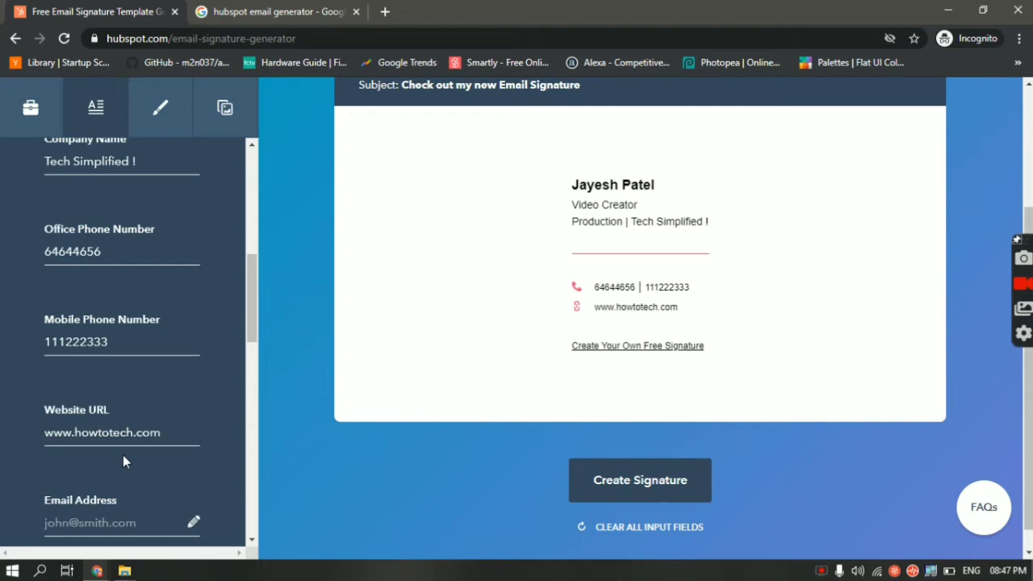
scroll(123, 457, "down", 3)
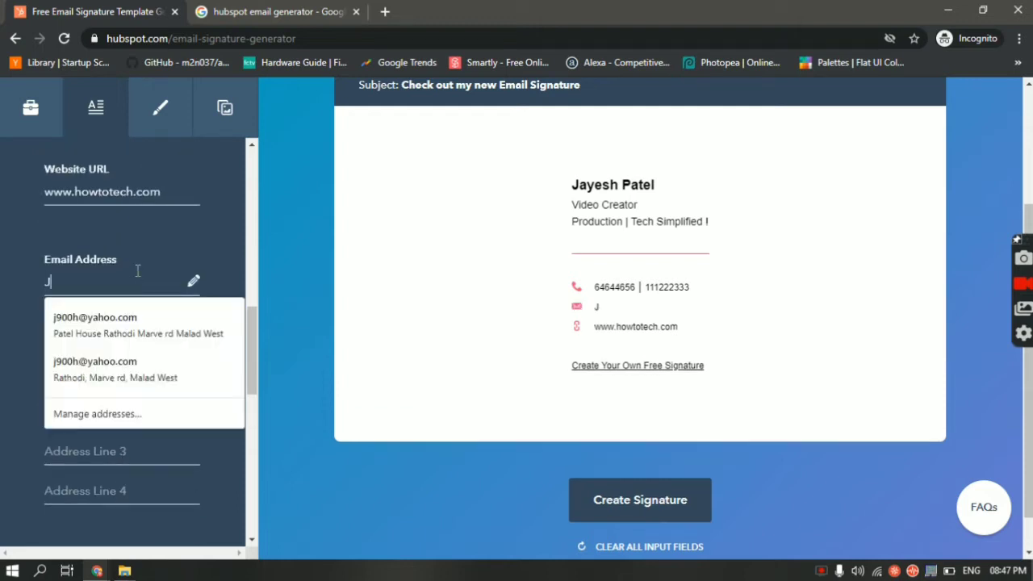
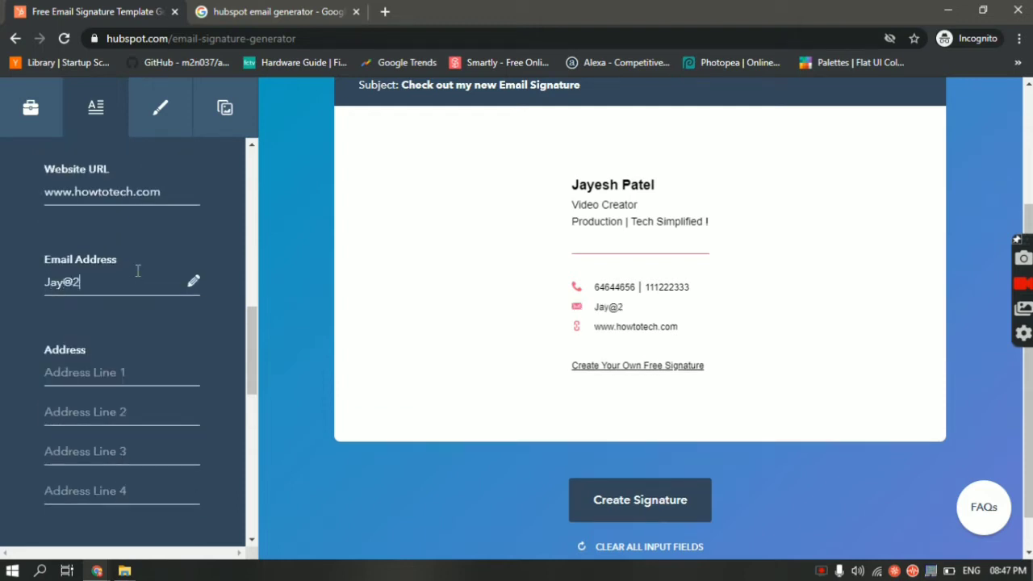
left_click(130, 371)
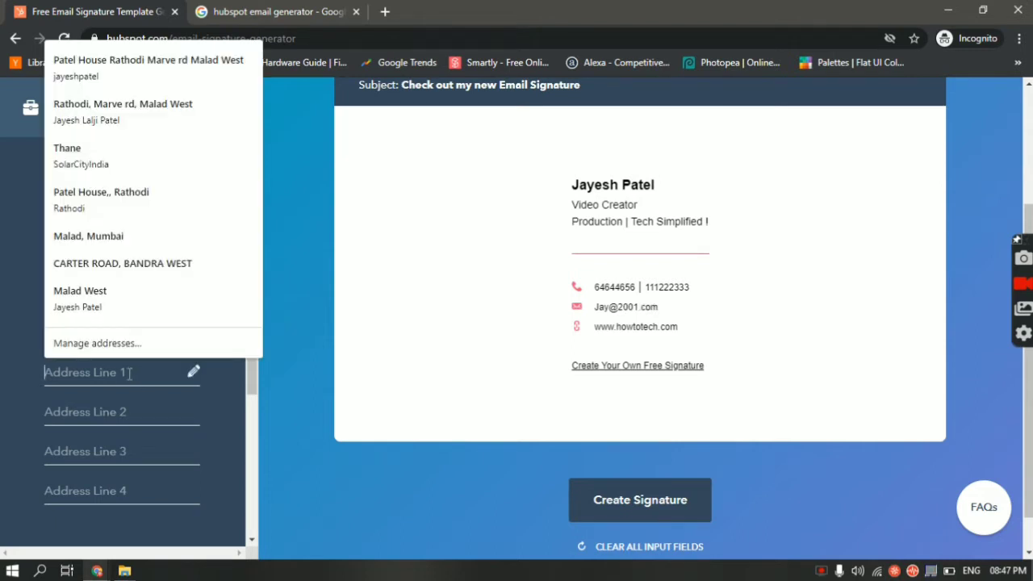
type("Mumbai")
key("Tab")
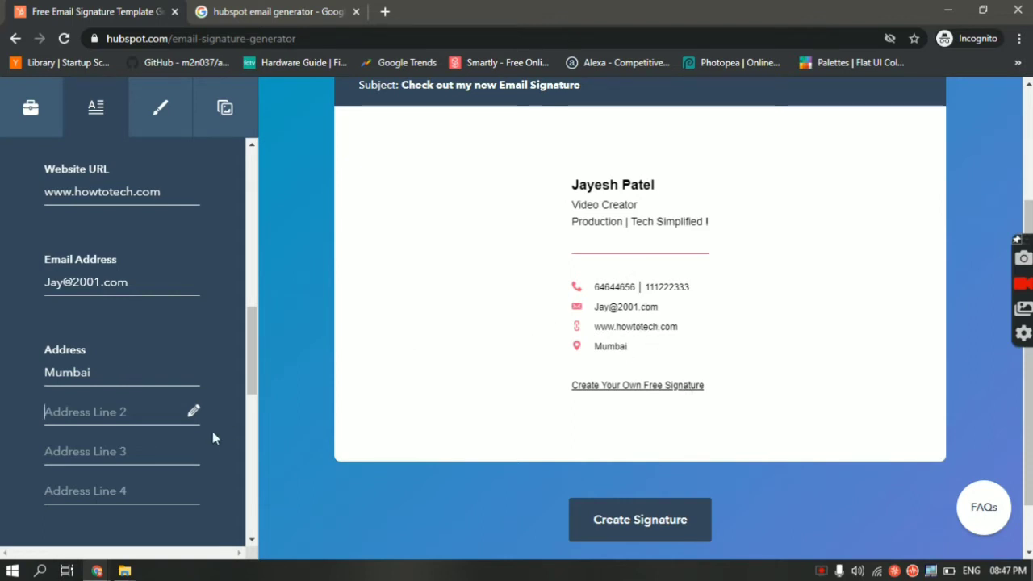
scroll(214, 437, "down", 3)
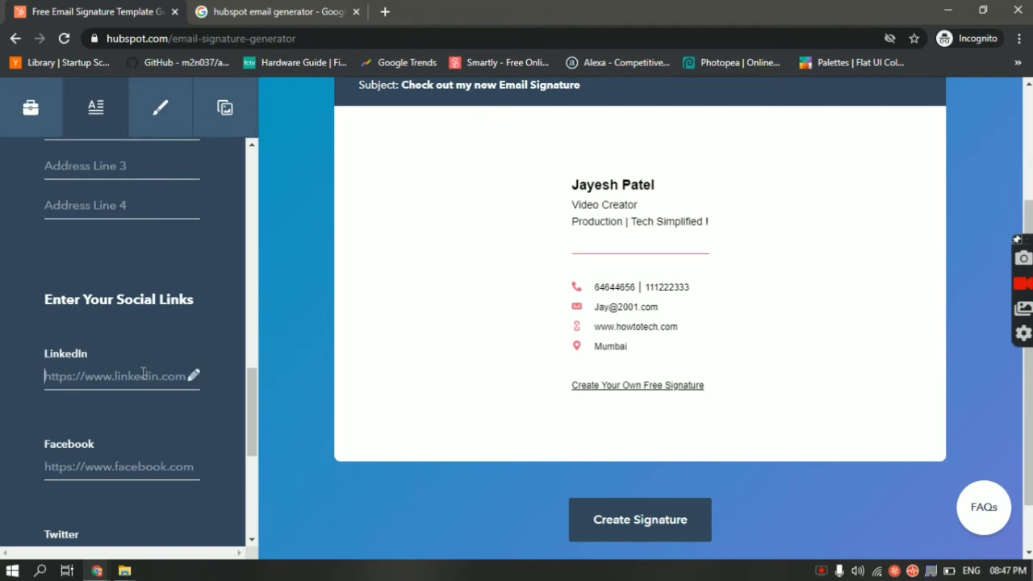
Set the LinkedIn, Facebook, Twitter and Instagram links to the placeholder '#'
scroll(143, 373, "down", 1)
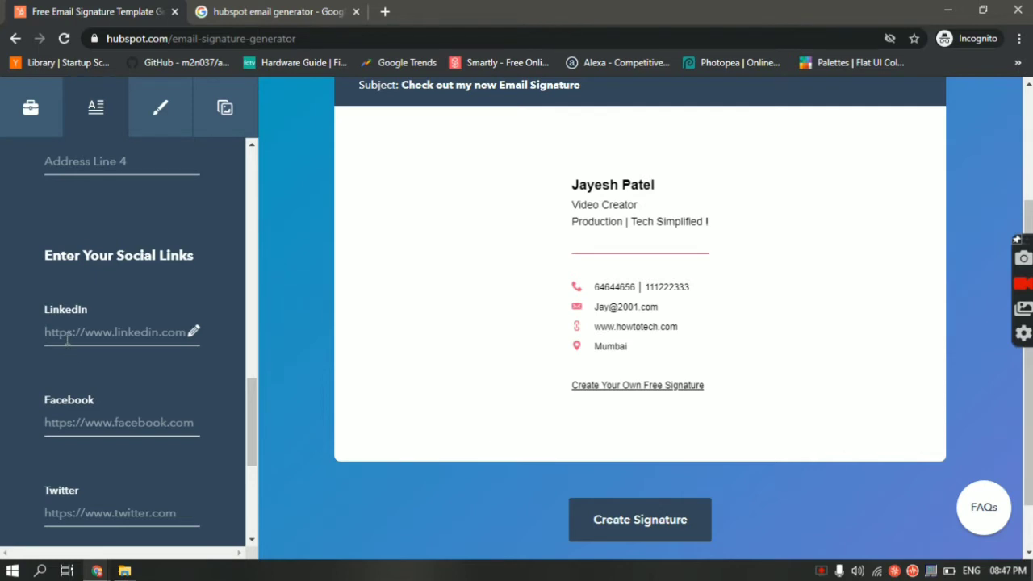
type("ht")
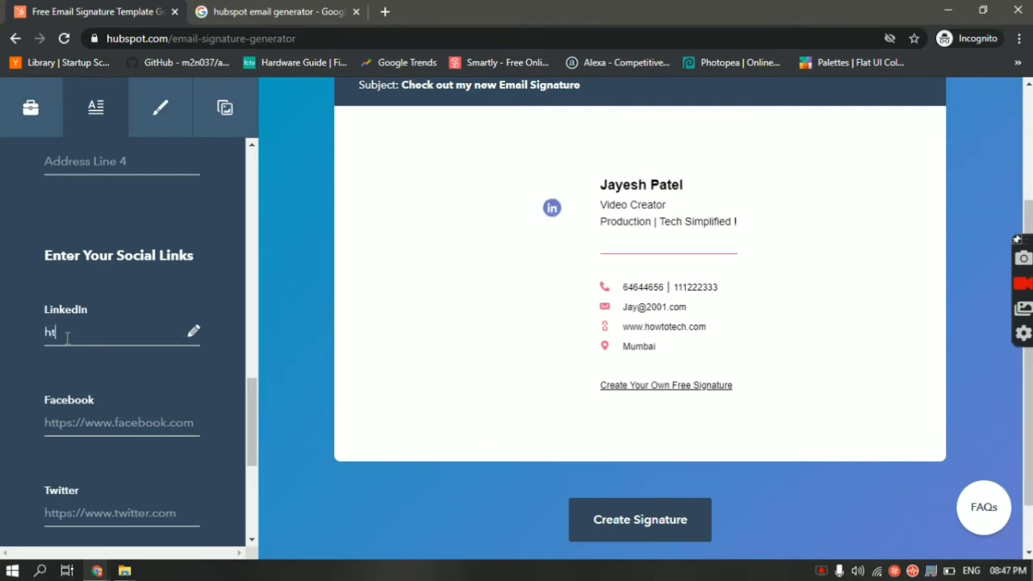
key("BackSpace")
key("BackSpace")
key("BackSpace")
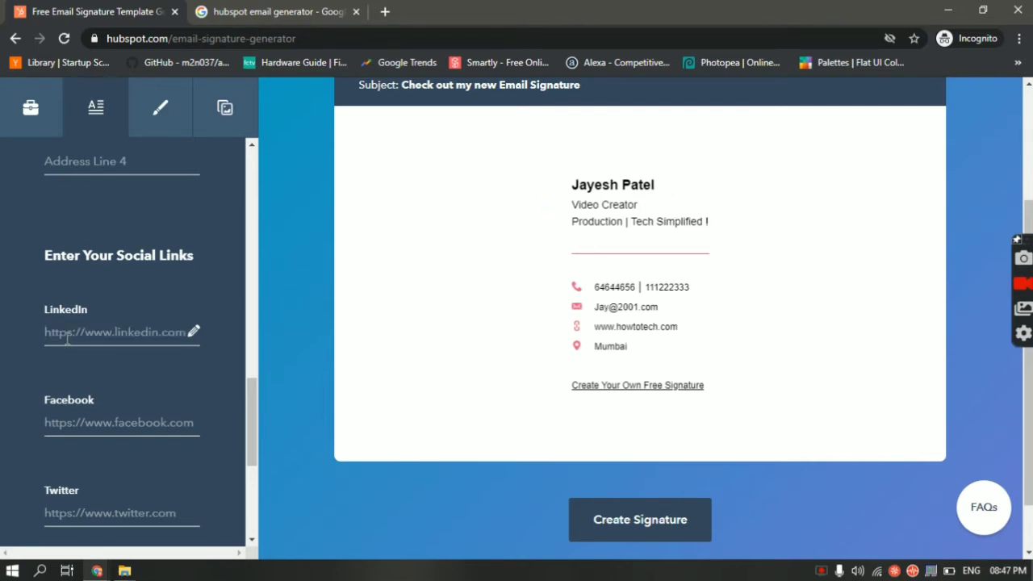
type("#")
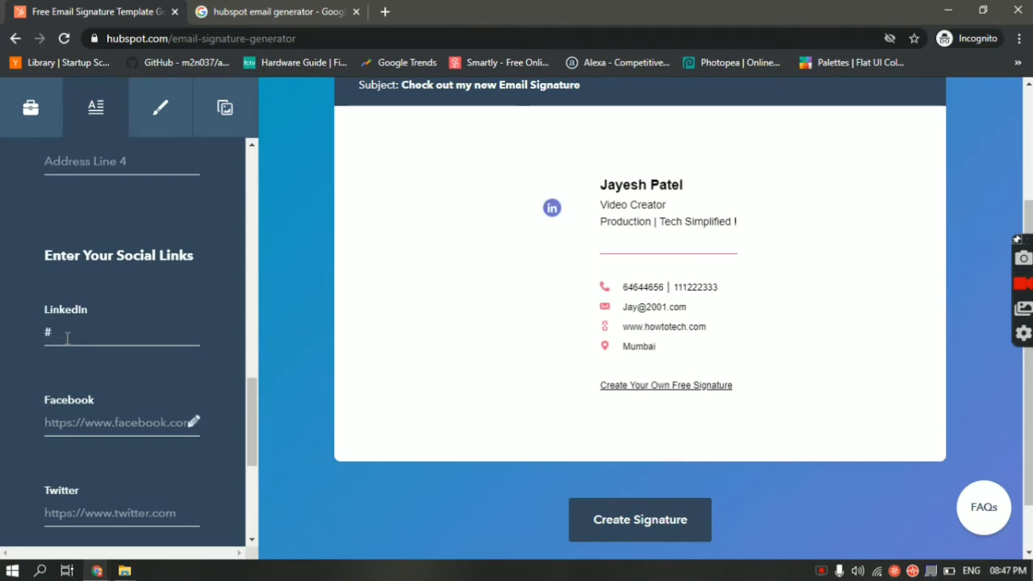
type("#")
key("Tab")
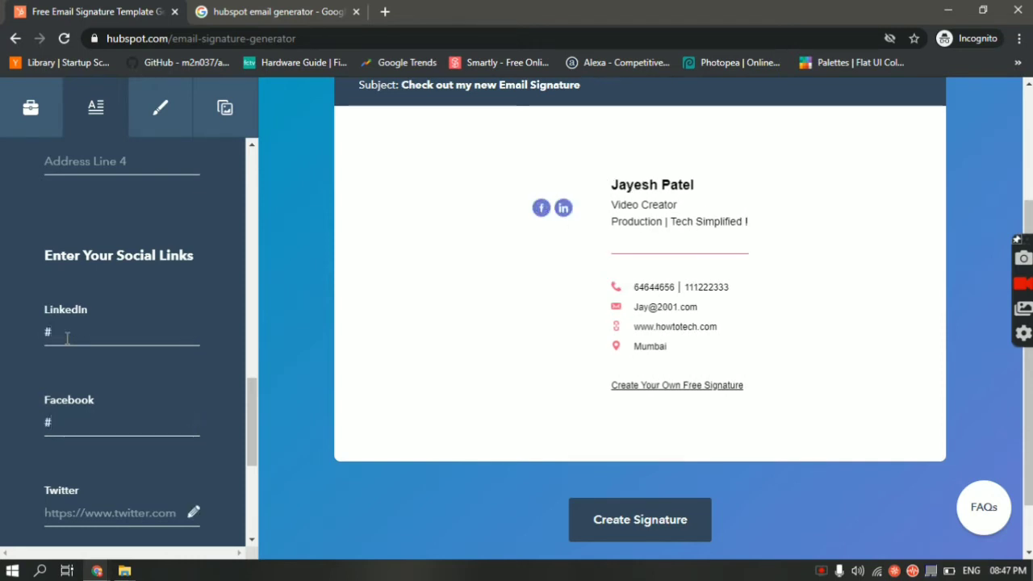
type("#")
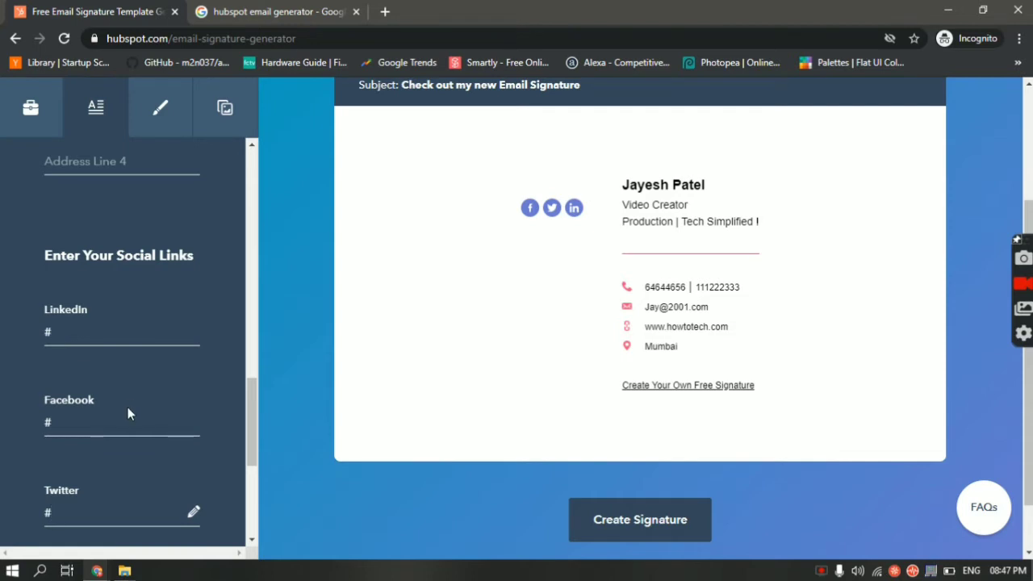
scroll(127, 408, "down", 1)
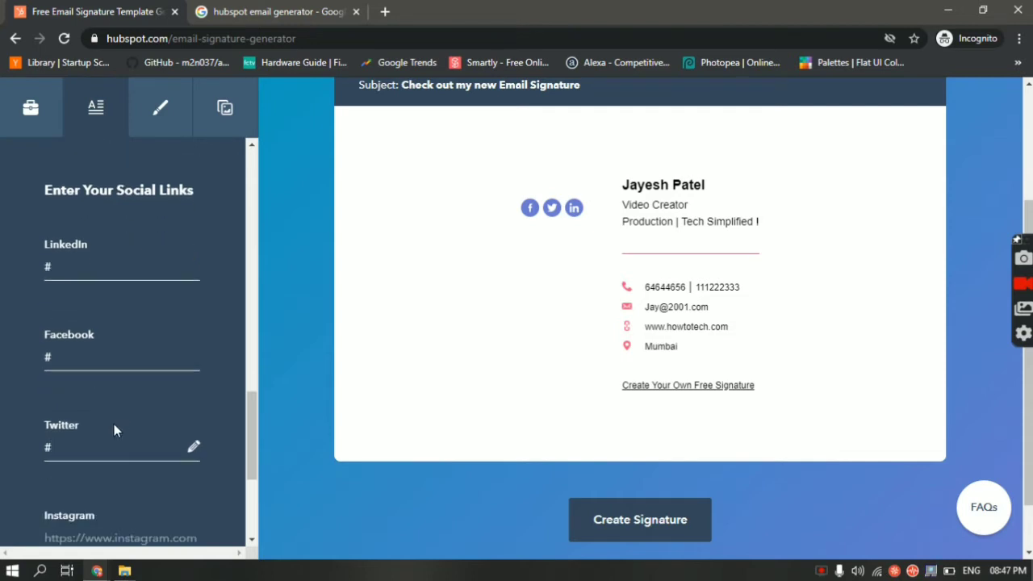
key("Tab")
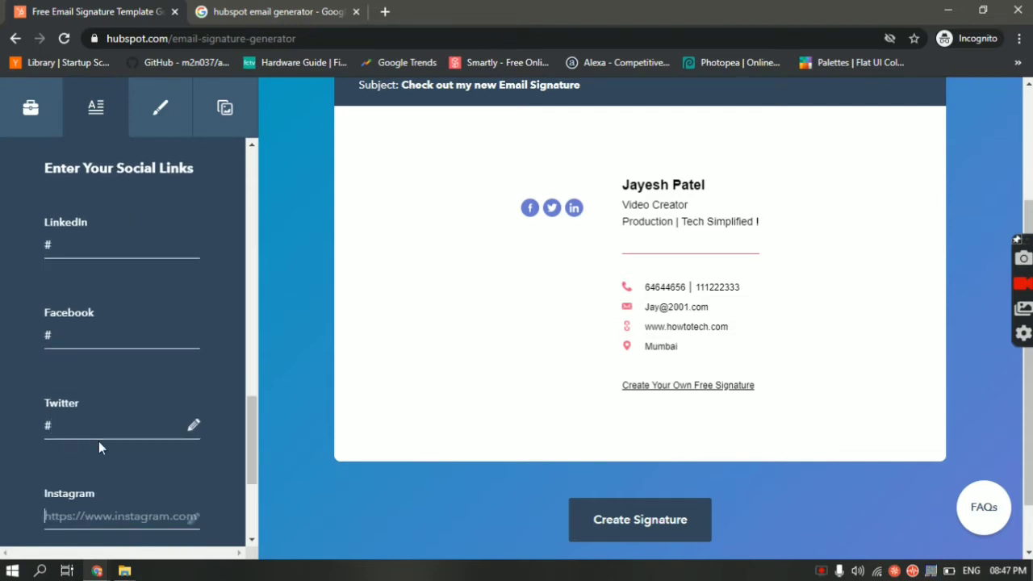
type("#")
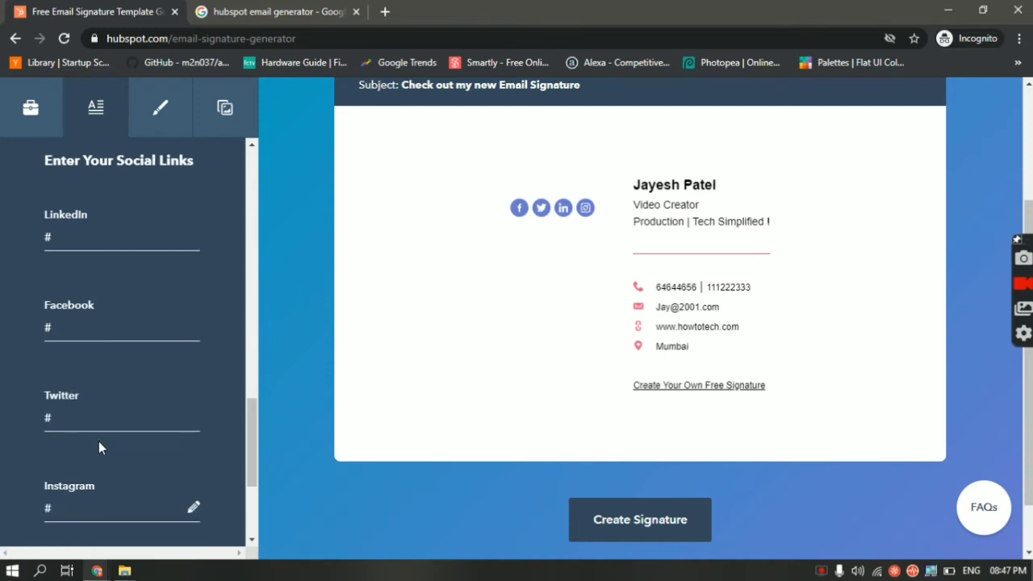
scroll(98, 448, "down", 2)
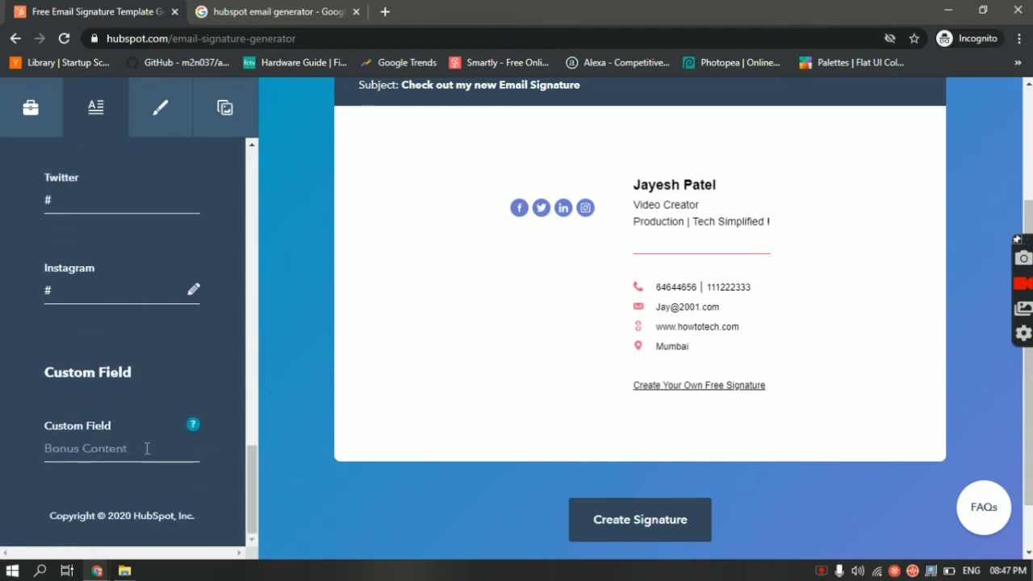
scroll(177, 436, "up", 15)
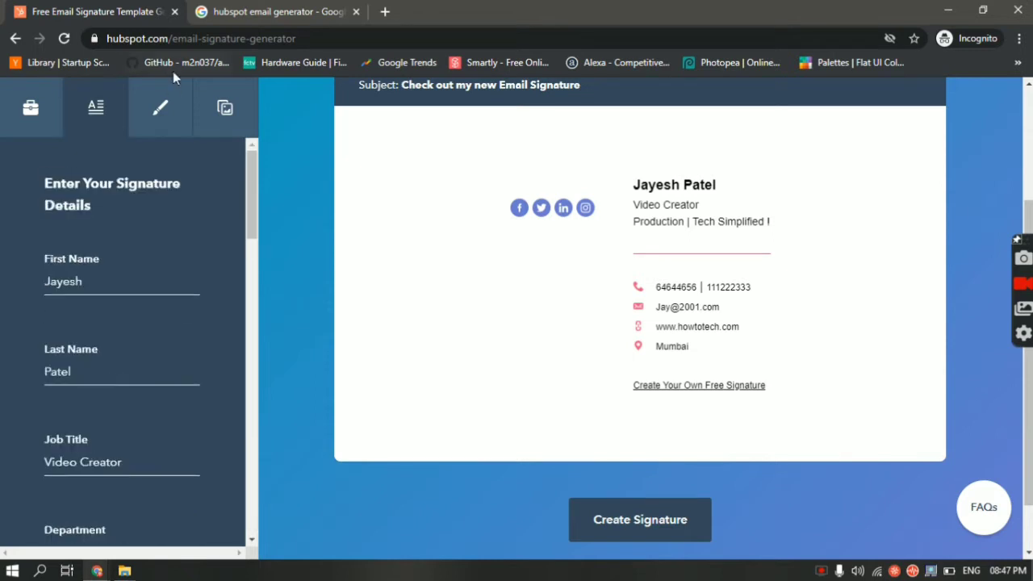
Set the Stylize theme colour to a vivid blue, about 3E2EFF
left_click(162, 108)
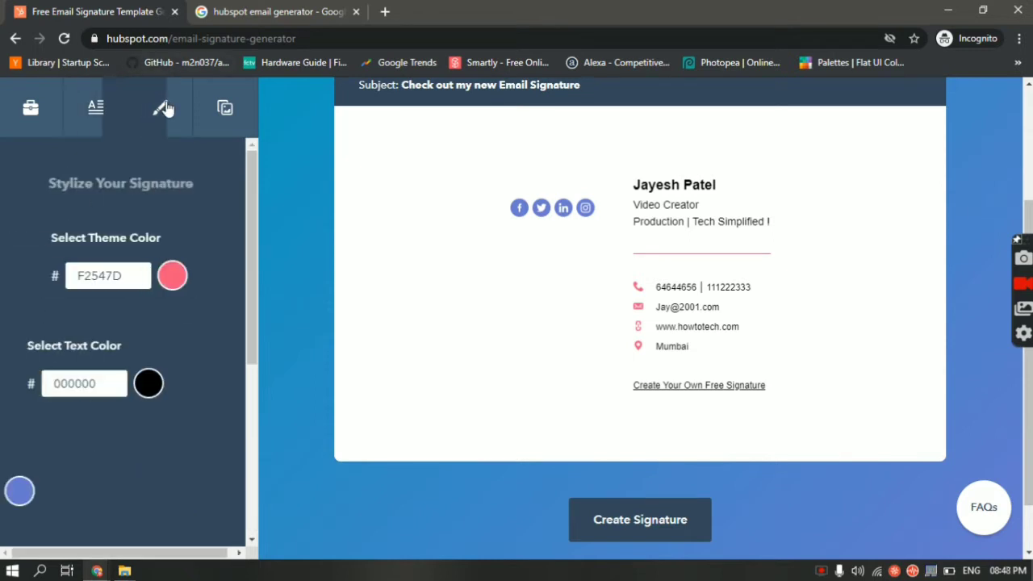
left_click(164, 282)
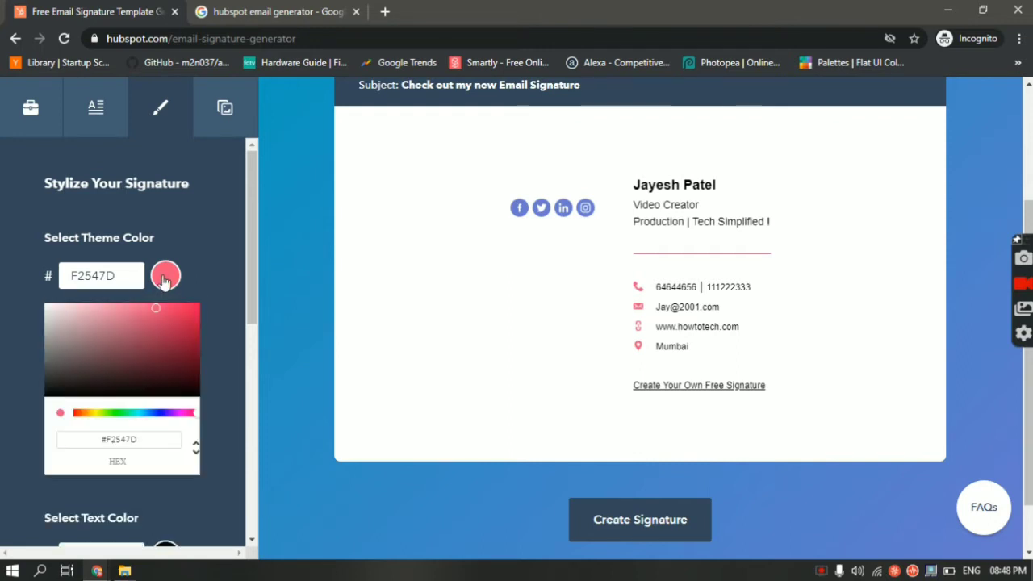
left_click(143, 355)
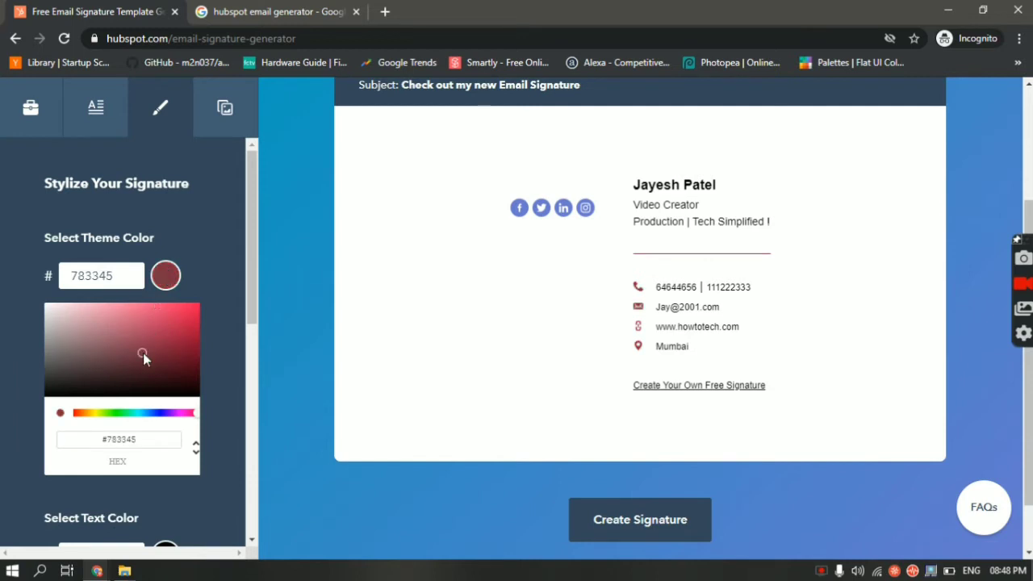
left_click(134, 413)
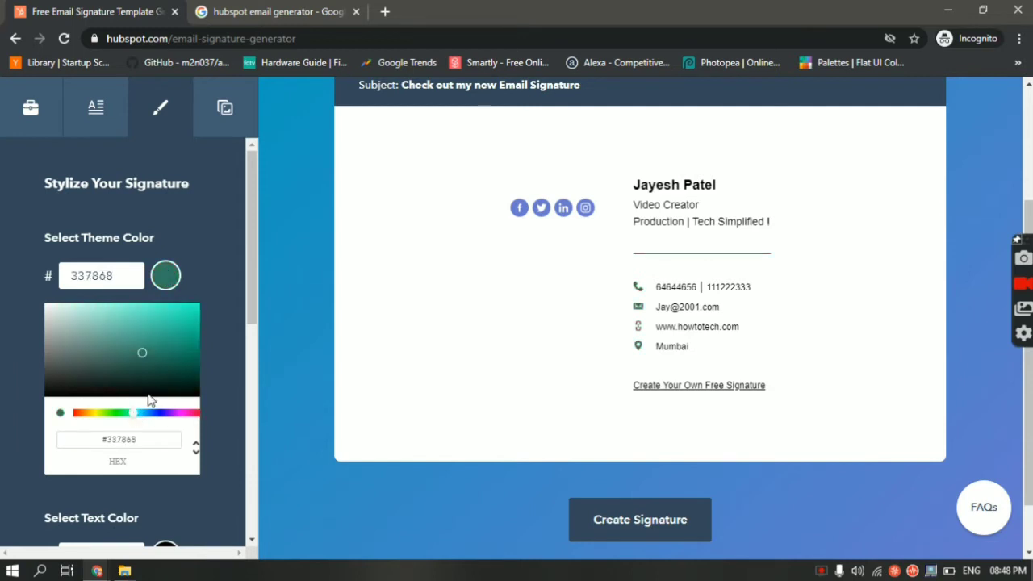
left_click(162, 413)
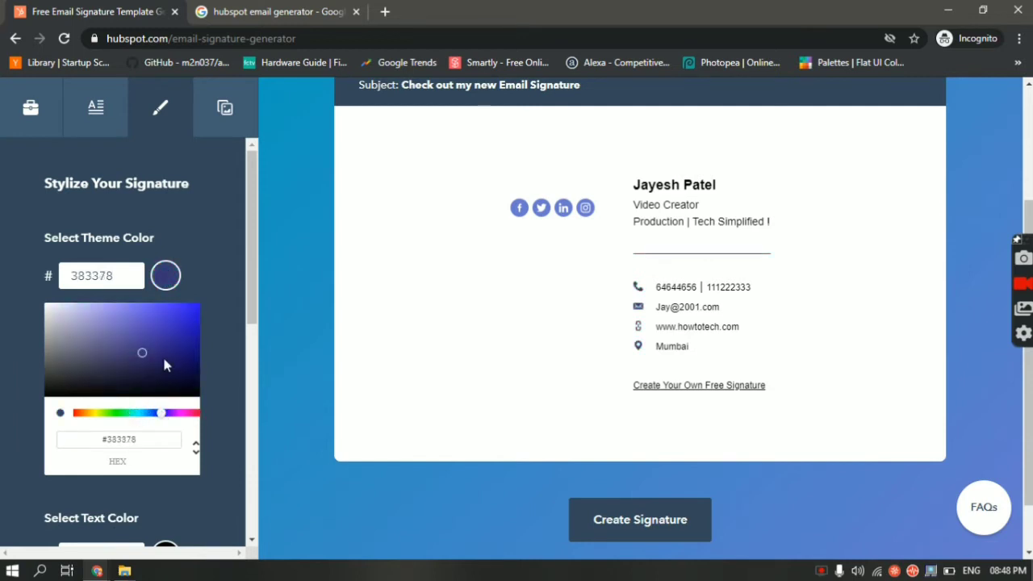
left_click_drag(171, 345, 185, 292)
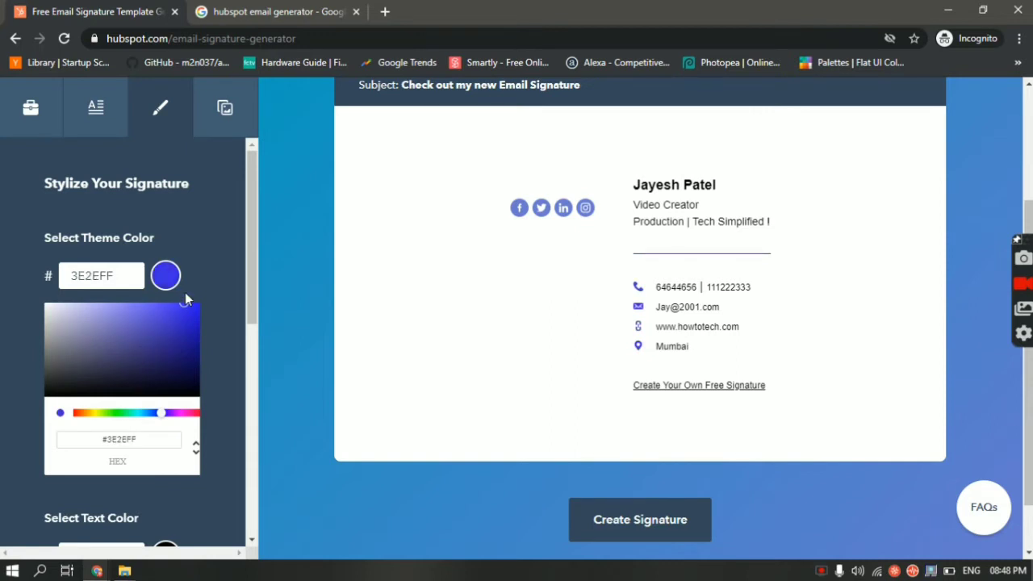
left_click(562, 299)
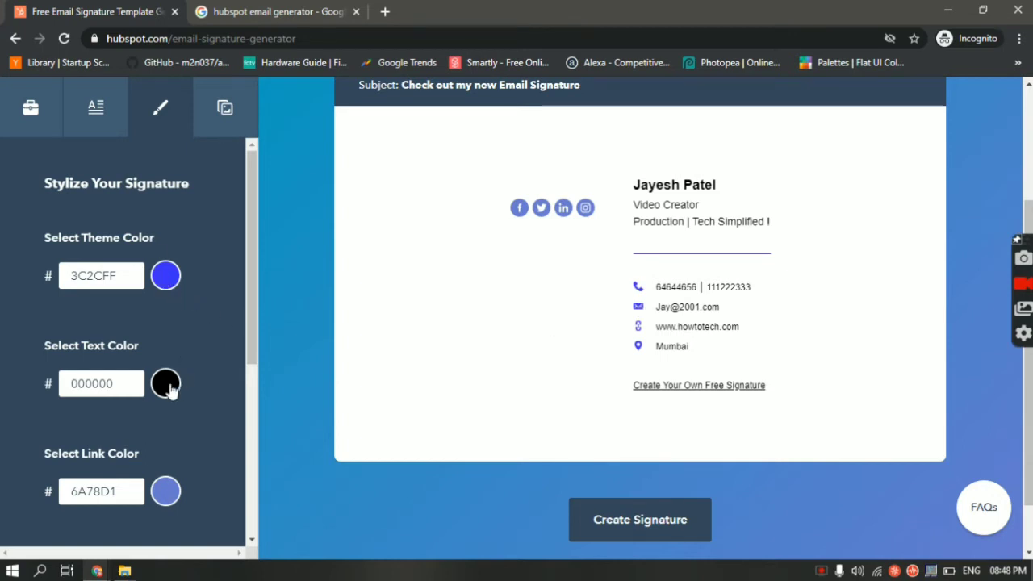
Try the Tahoma and Verdana fonts, then keep Arial
scroll(209, 430, "down", 4)
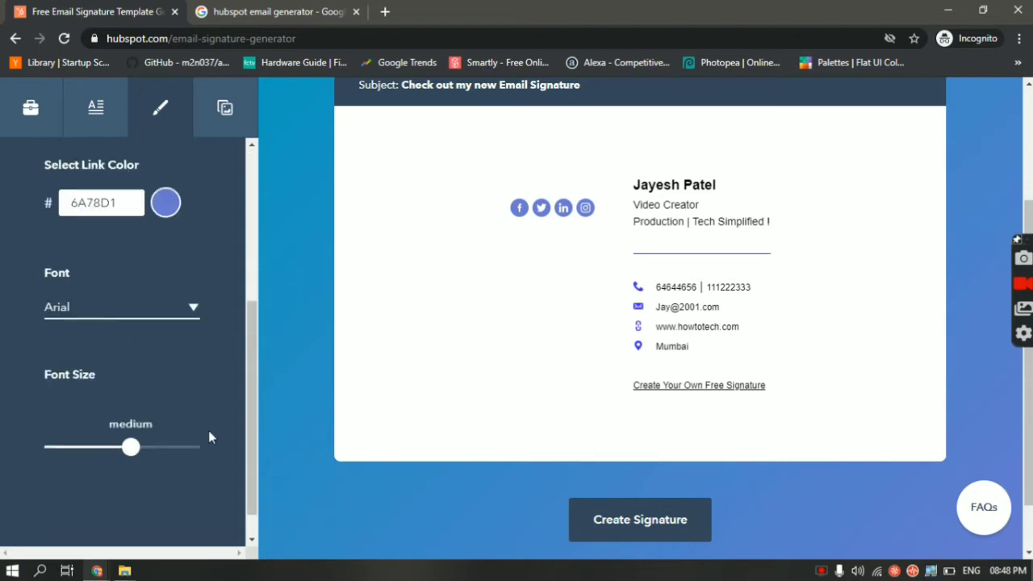
scroll(208, 430, "up", 3)
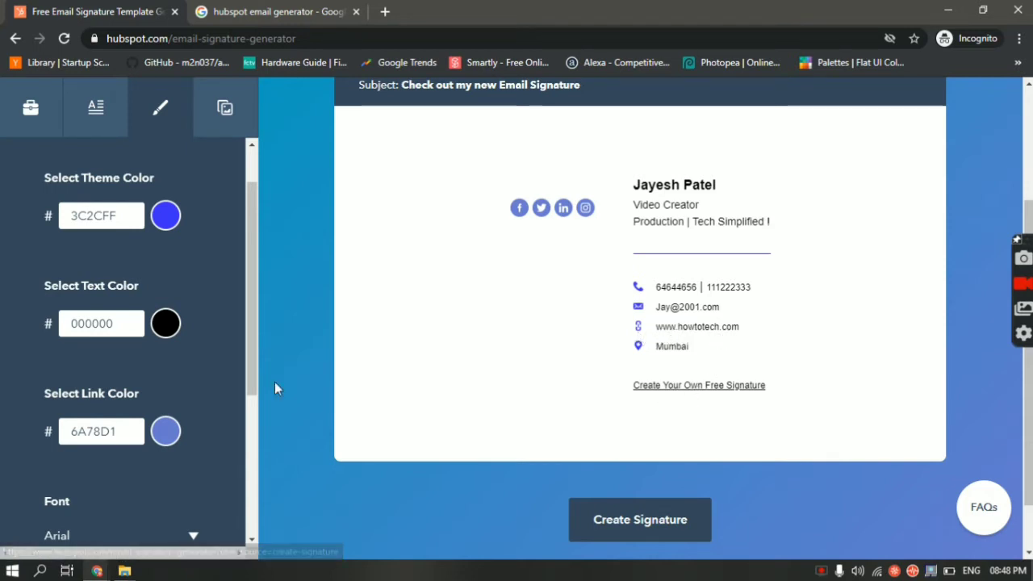
scroll(188, 389, "down", 2)
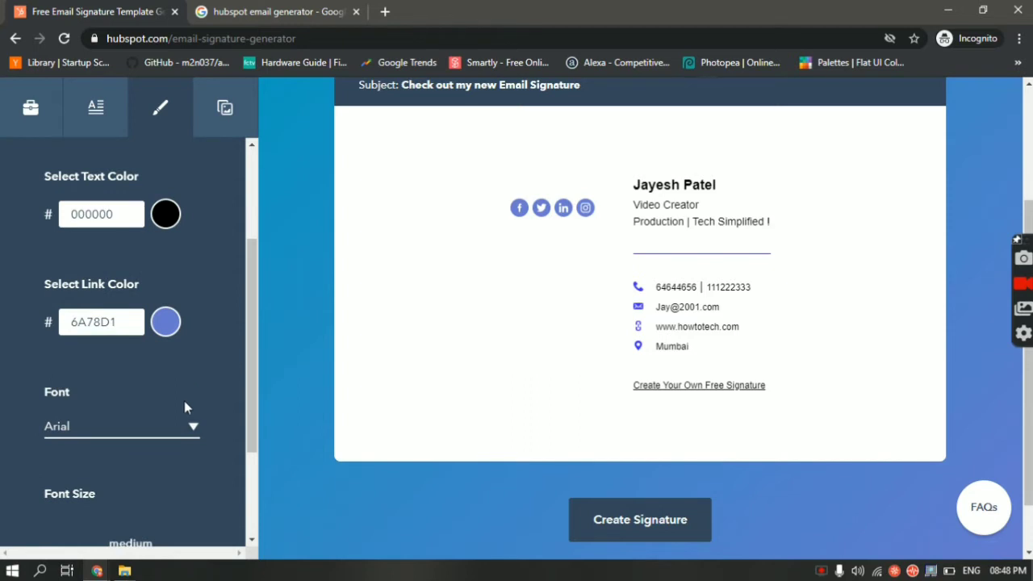
left_click(185, 428)
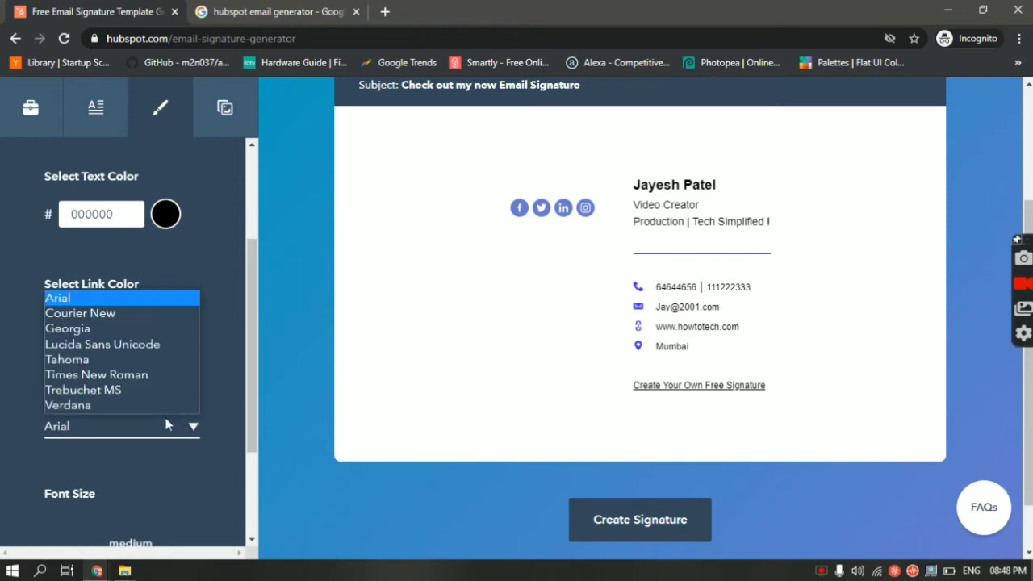
left_click(125, 361)
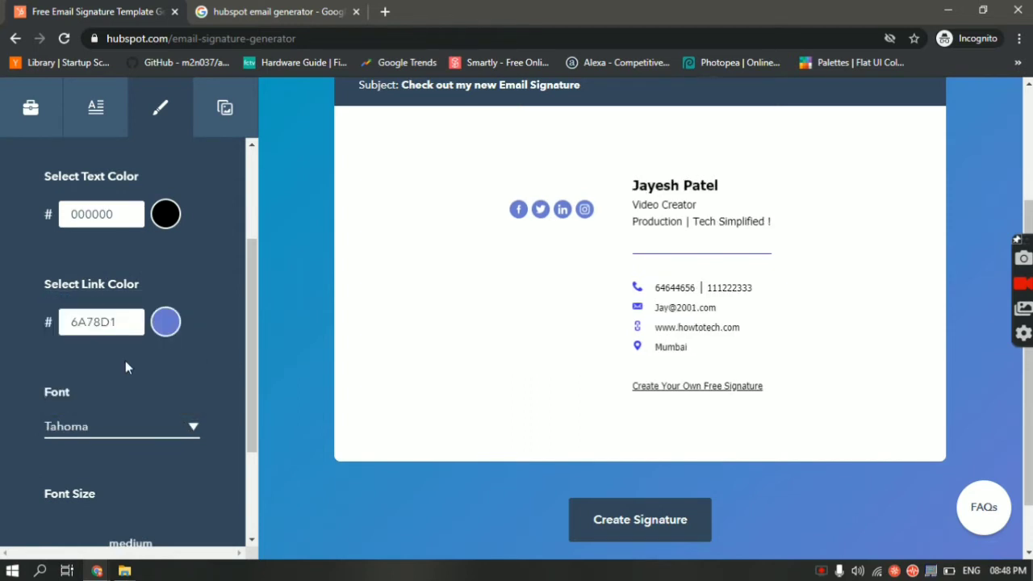
left_click(156, 431)
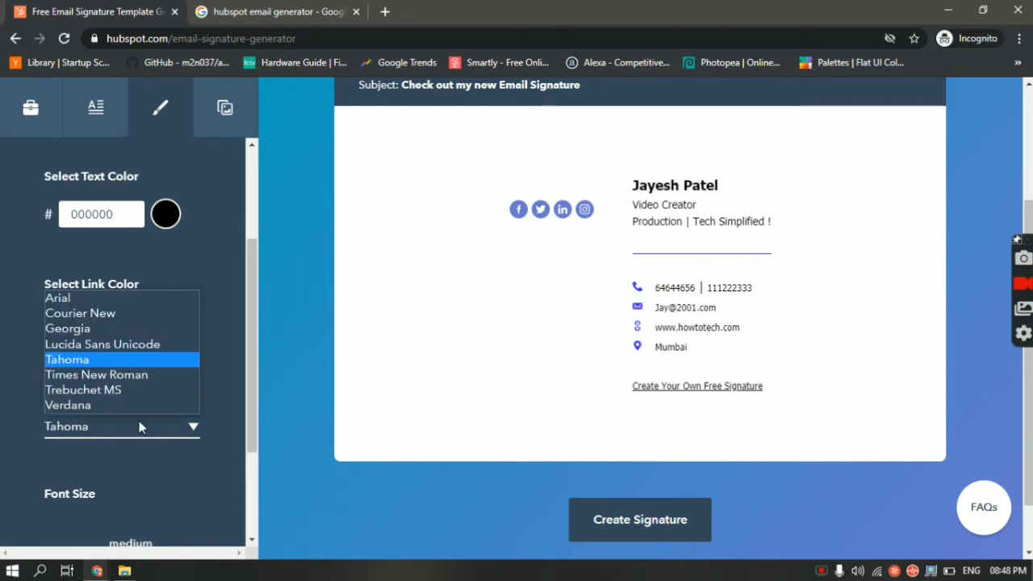
left_click(129, 408)
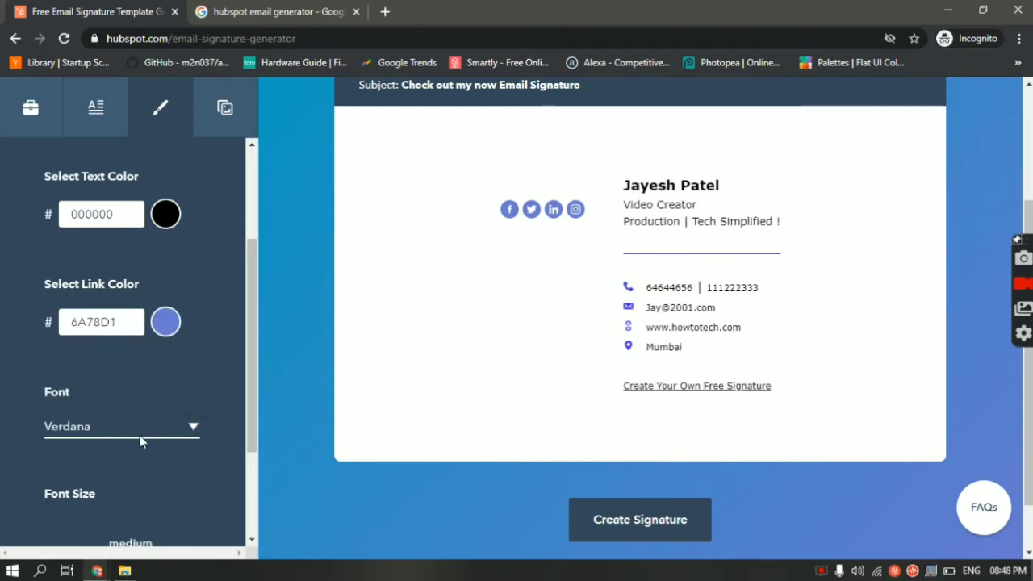
left_click(139, 434)
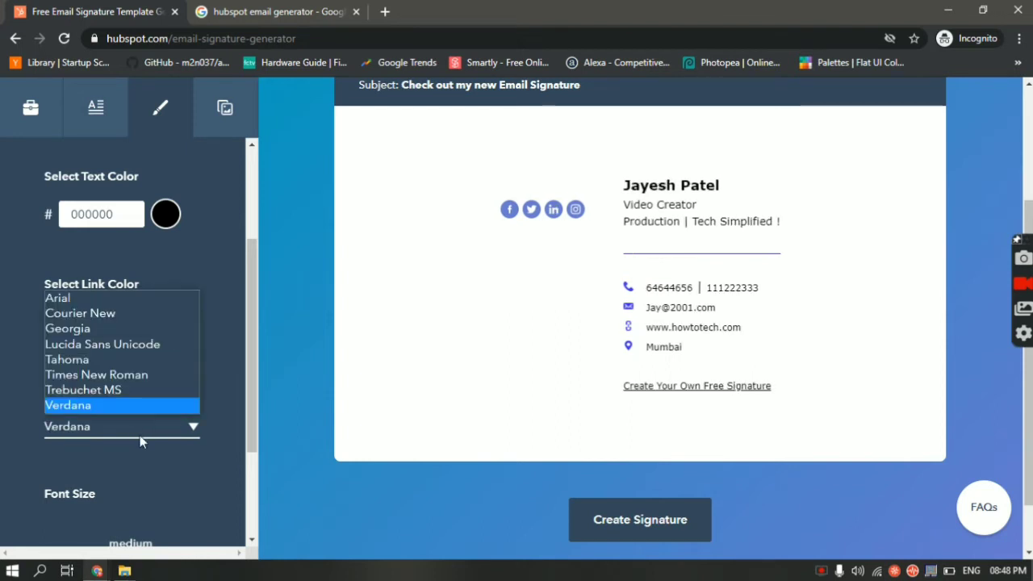
left_click(85, 301)
Increase the signature font size from medium to large
scroll(119, 332, "down", 1)
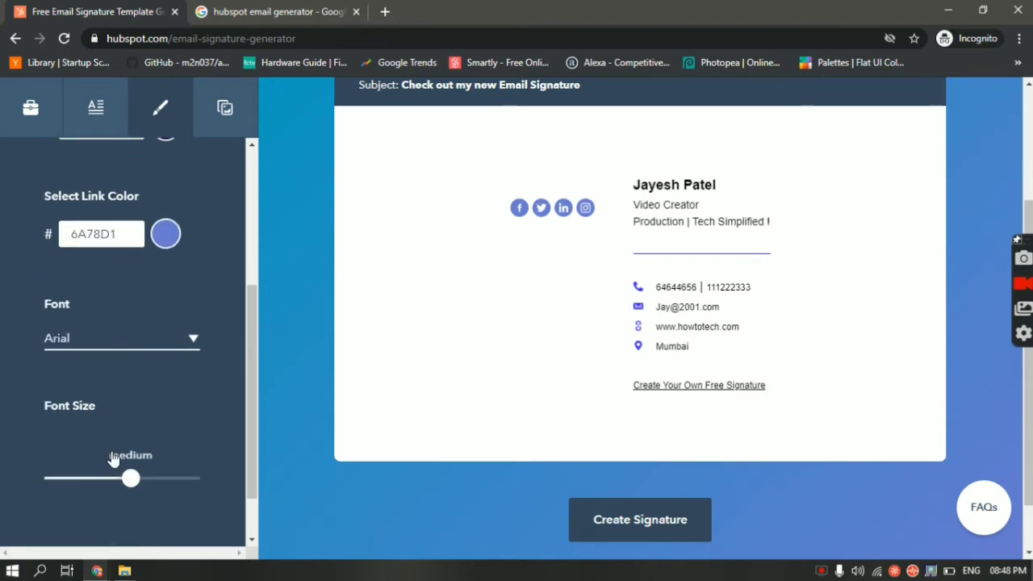
mouse_move(130, 482)
left_mouse_down()
mouse_move(202, 486)
mouse_move(30, 475)
left_mouse_up()
left_click(207, 479)
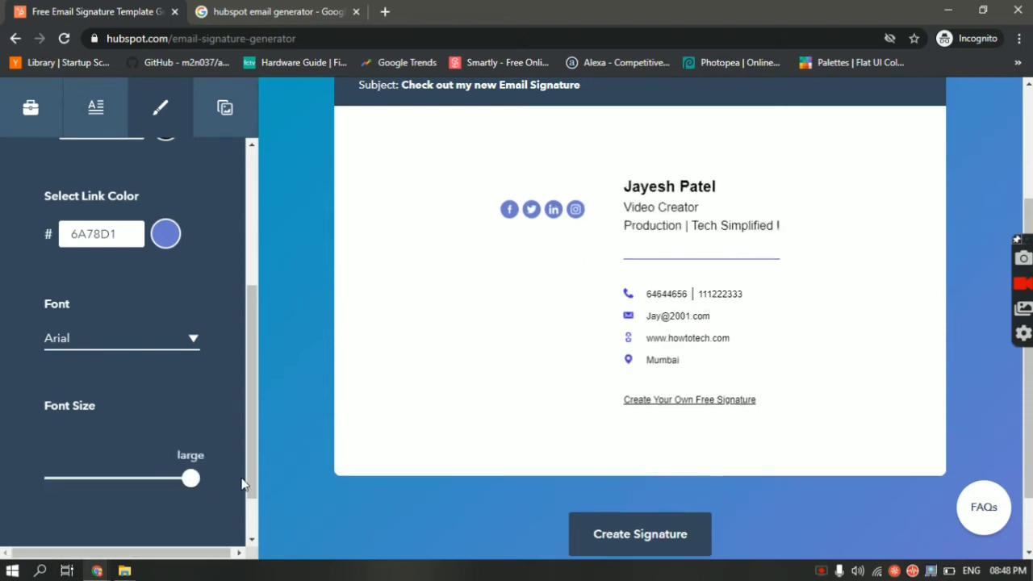
scroll(186, 434, "down", 1)
scroll(206, 291, "up", 4)
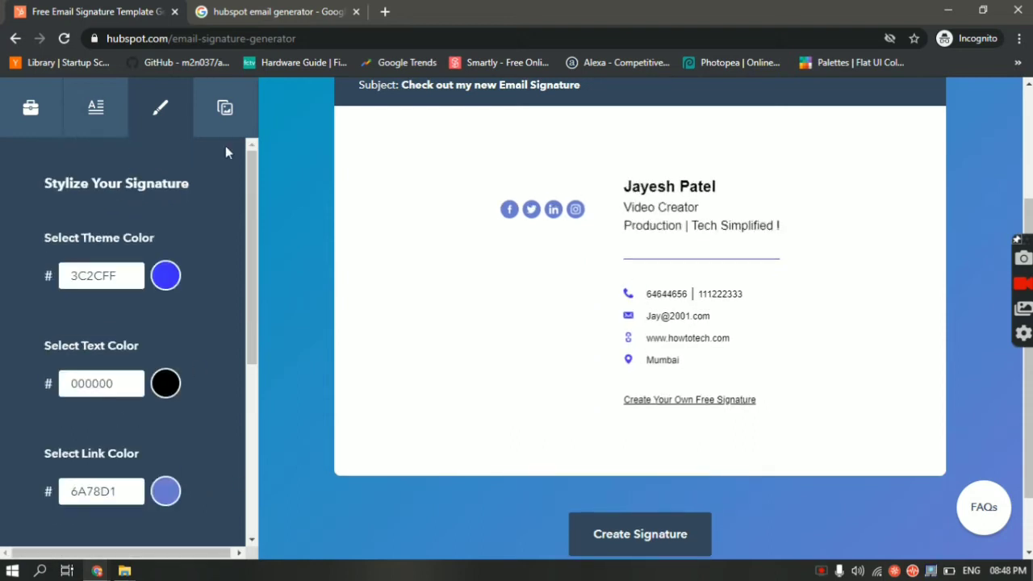
Show the custom images section and click into the Profile Picture and Company Logo fields
left_click(223, 113)
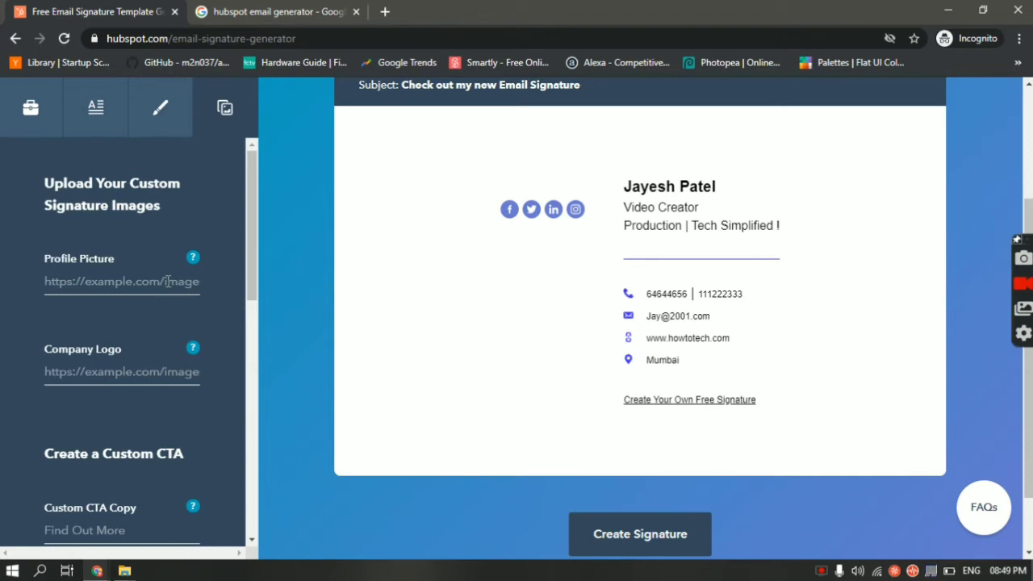
left_click(168, 281)
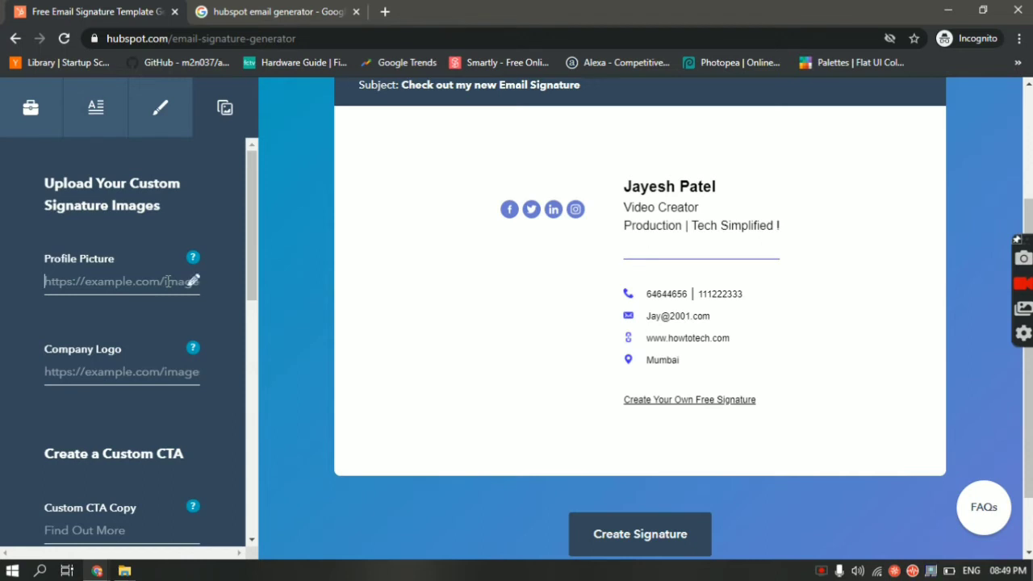
left_click(142, 374)
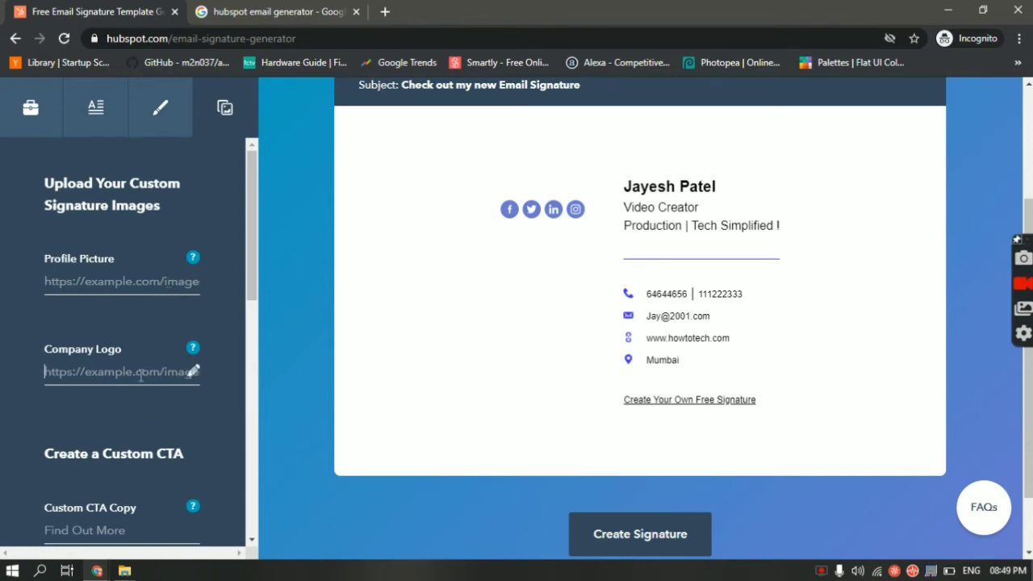
left_click(145, 283)
mouse_move(193, 262)
Switch to Google Drive and open the 'how to tech' folder
mouse_move(96, 570)
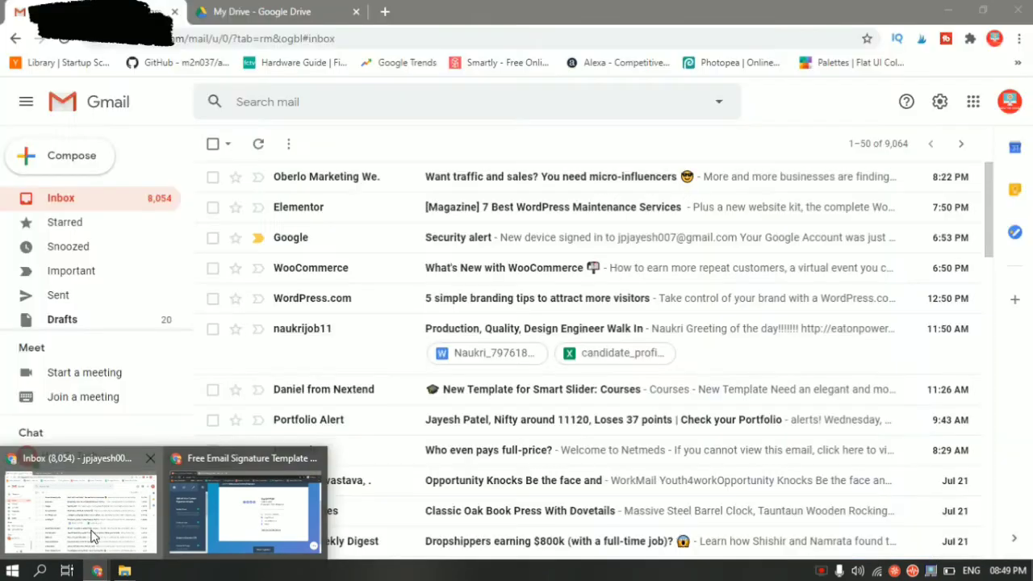
left_click(93, 535)
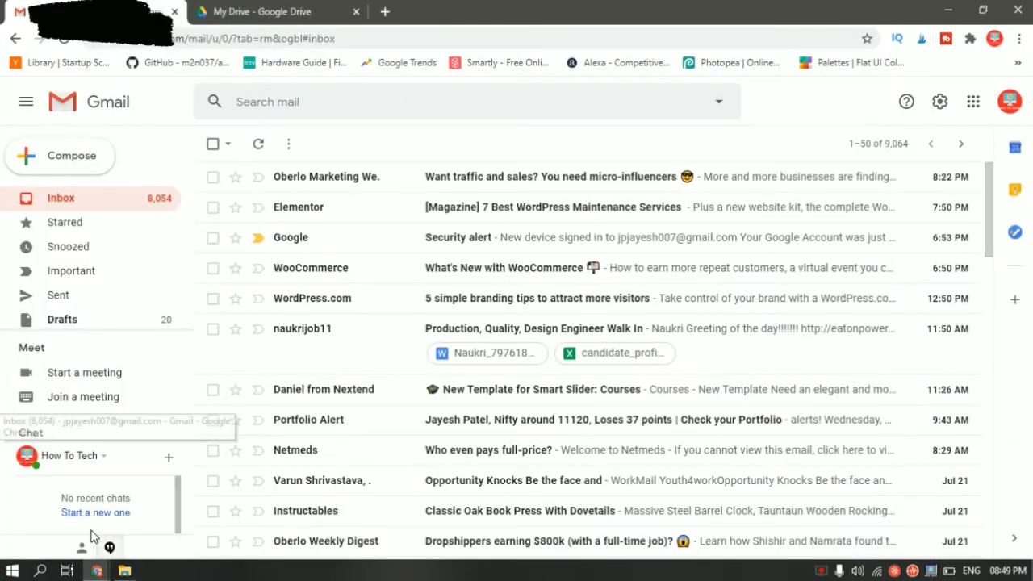
left_click(253, 10)
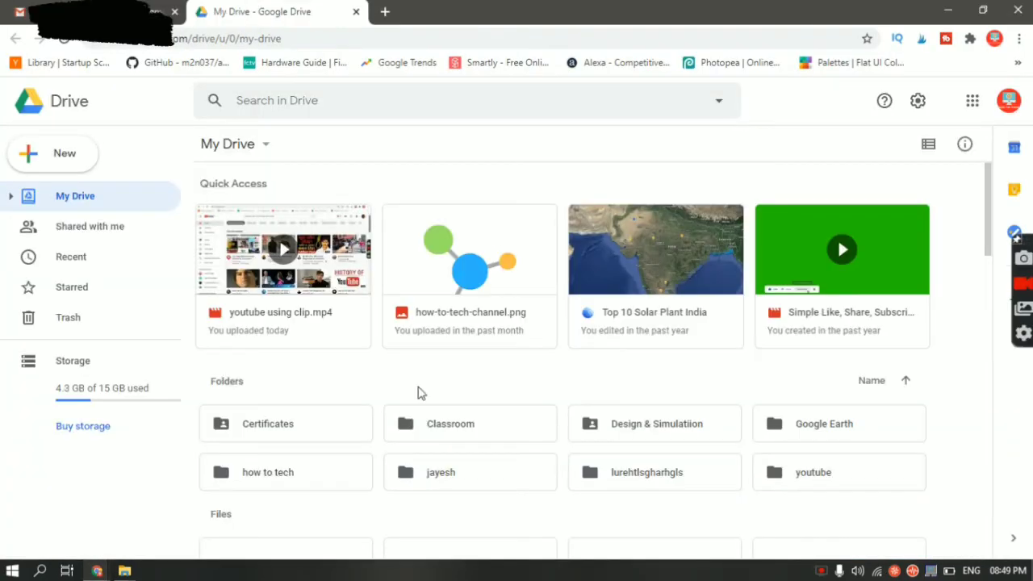
scroll(417, 393, "down", 2)
scroll(417, 393, "up", 1)
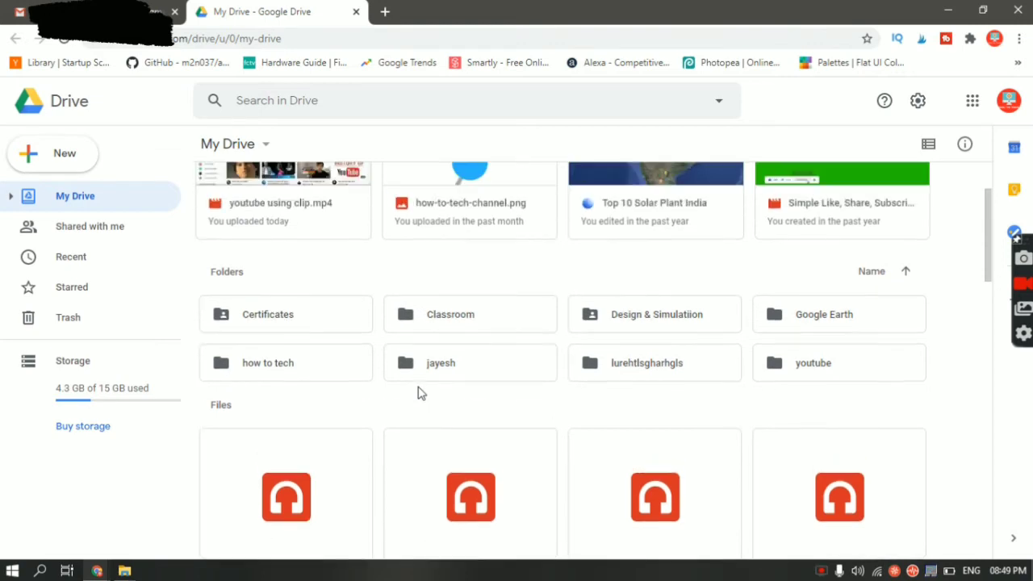
double_click(302, 363)
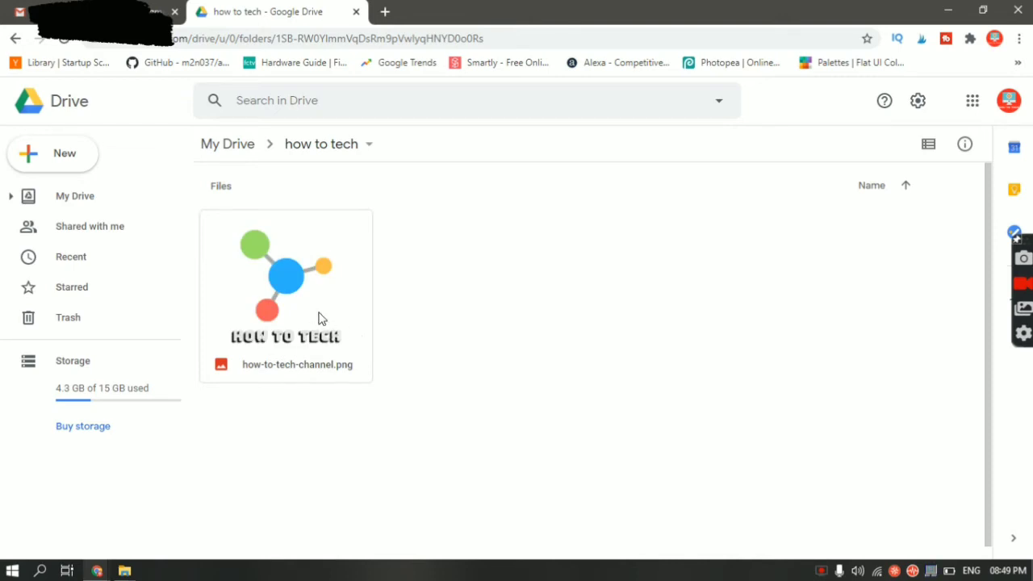
Copy a shareable link to how-to-tech-channel.png, leaving access Restricted
left_click(319, 318)
right_click(319, 318)
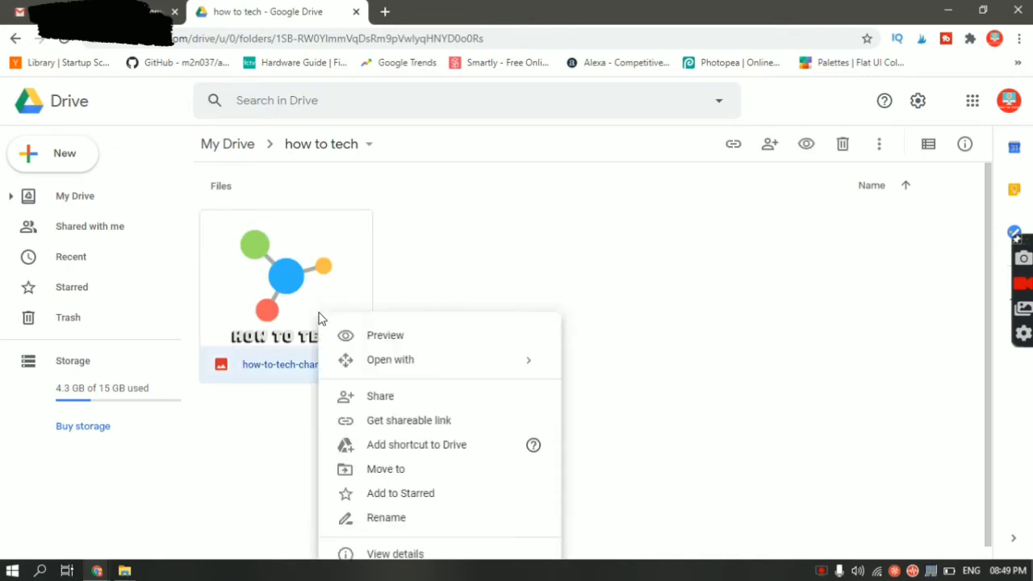
left_click(474, 420)
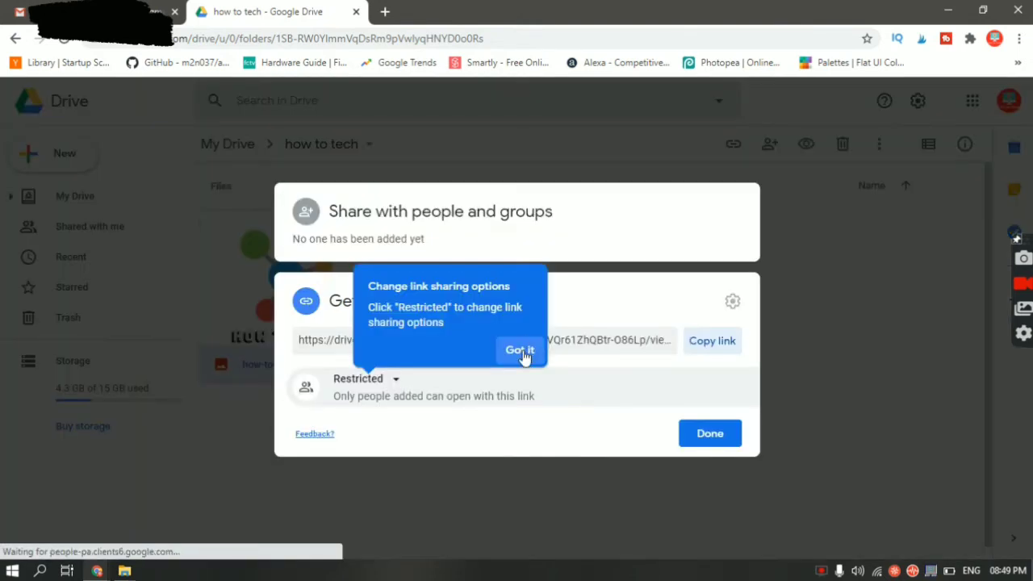
left_click(522, 352)
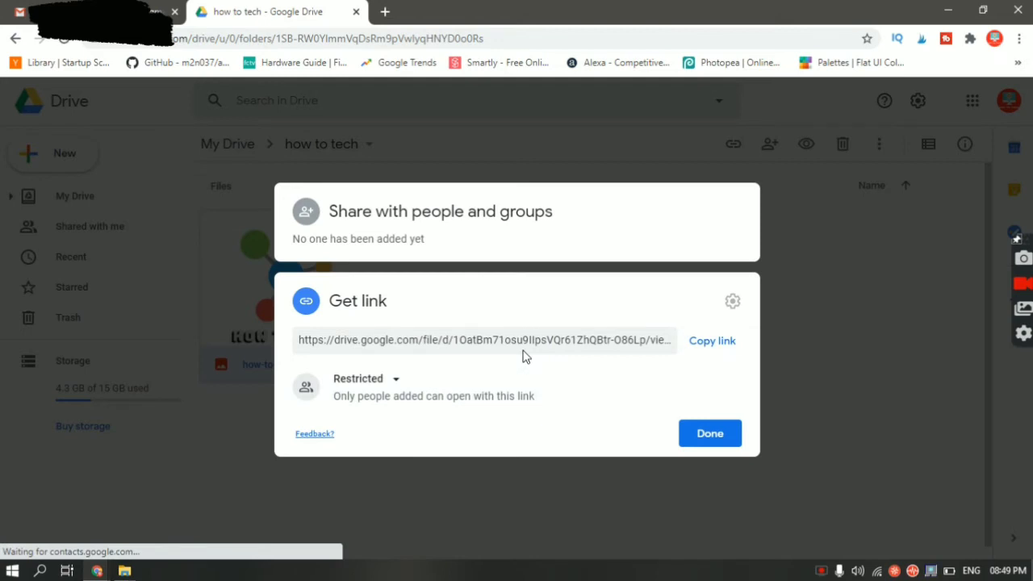
left_click(721, 347)
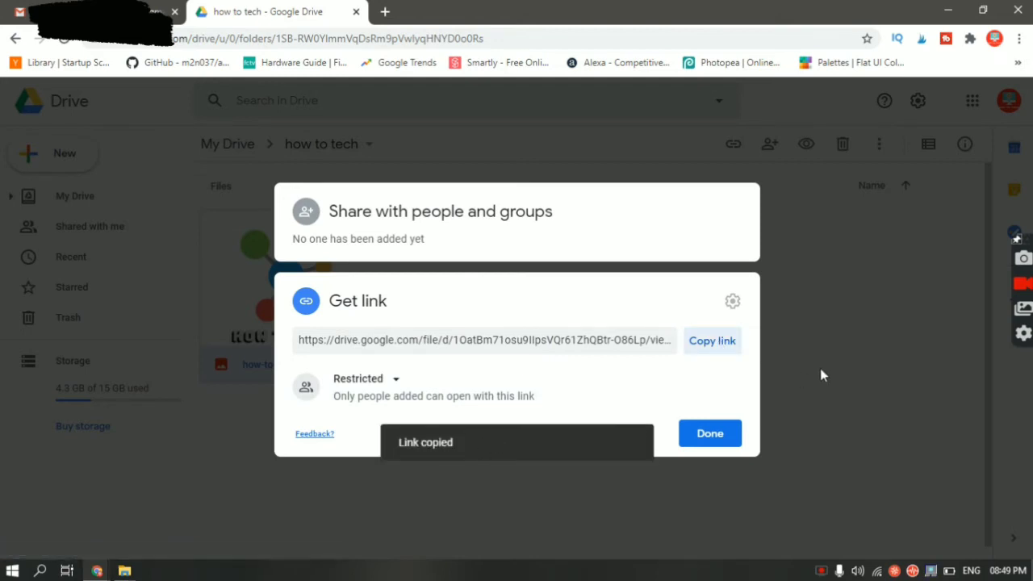
Paste the copied Drive image link into the Company Logo field
mouse_move(101, 568)
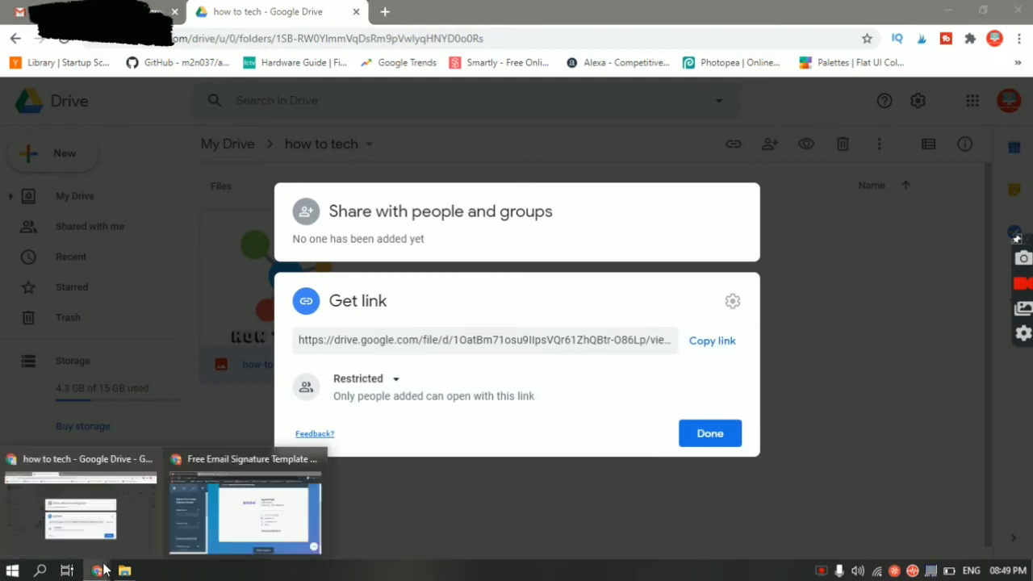
left_click(224, 506)
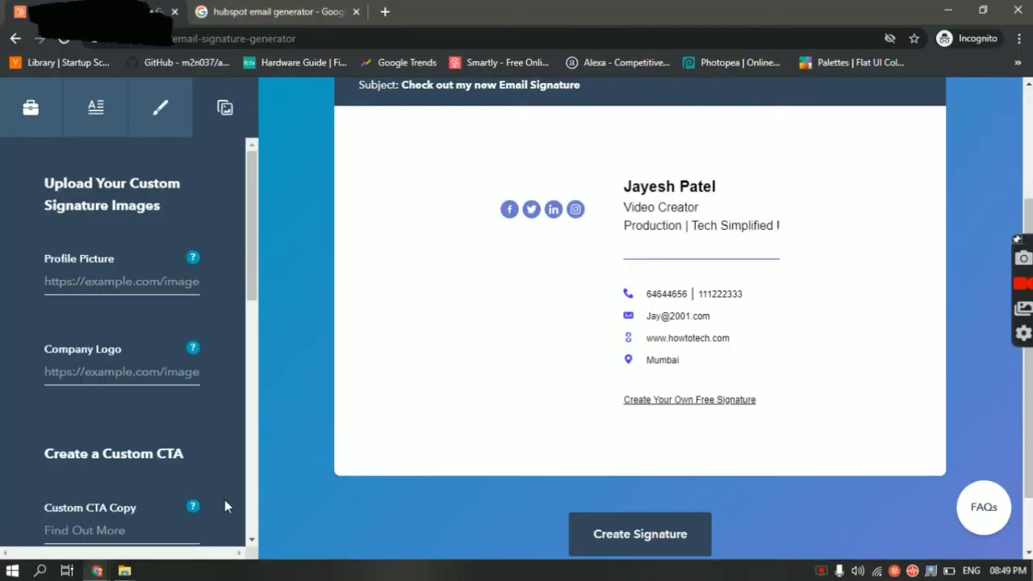
left_click(112, 366)
key("ctrl+v")
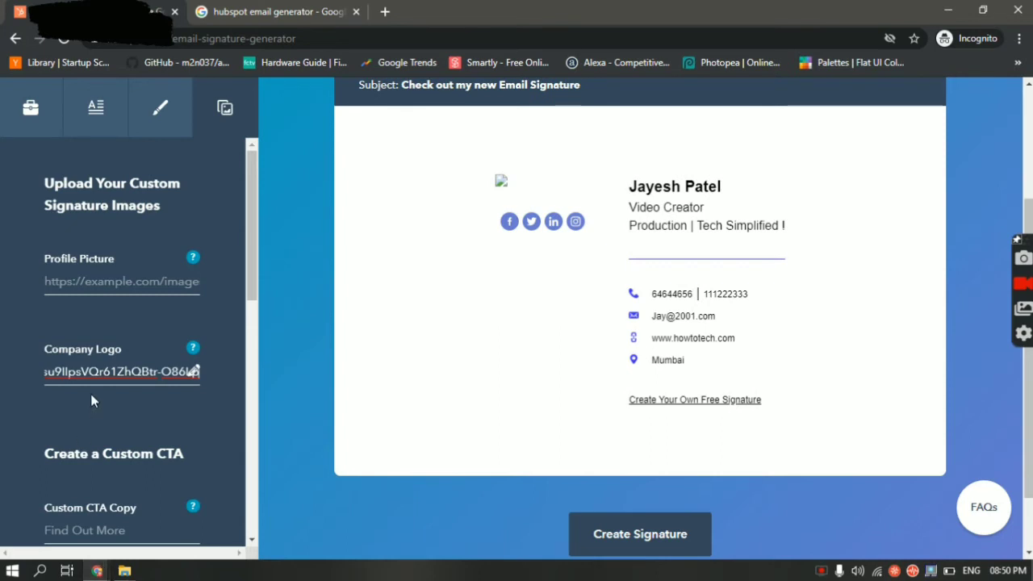
left_click(97, 570)
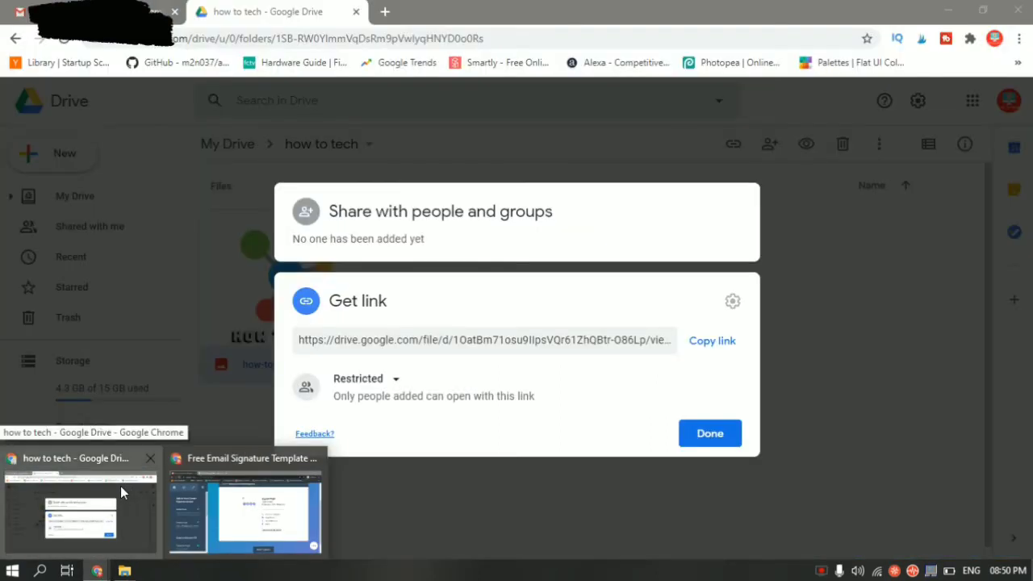
Back in Google Drive, close the old sharing dialog and open the personal folder in My Drive
left_click(120, 485)
left_click(887, 286)
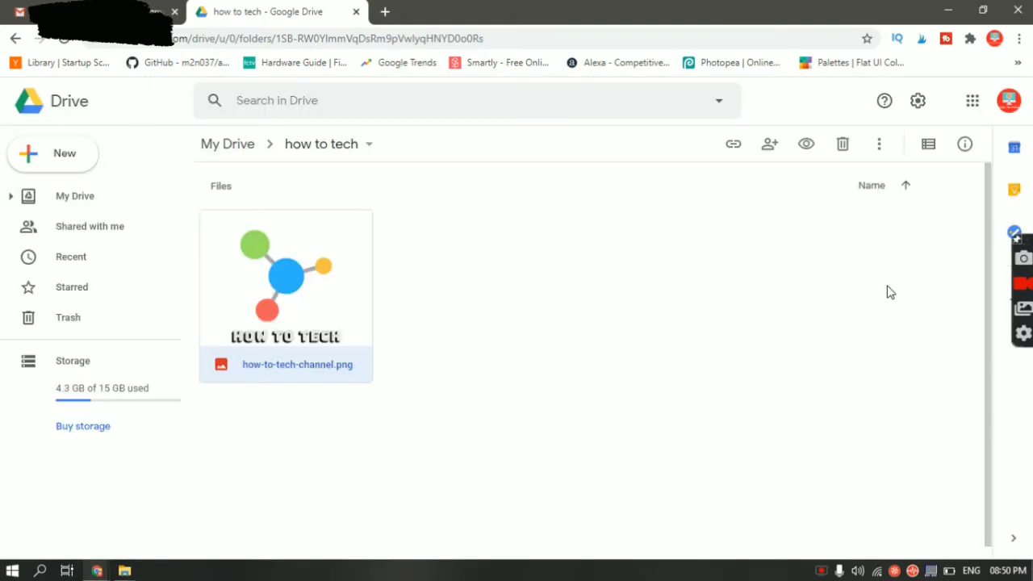
left_click(241, 147)
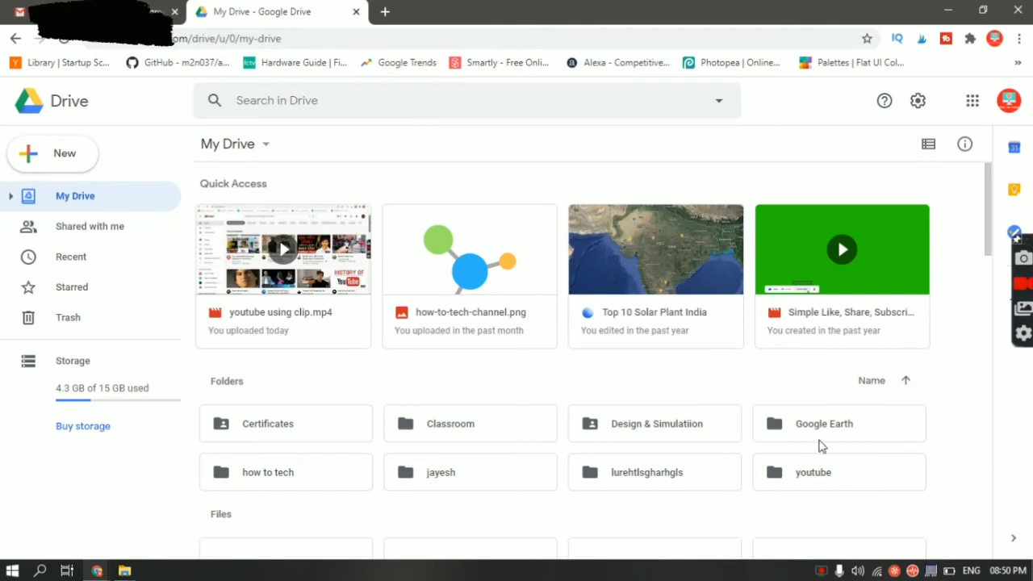
double_click(419, 480)
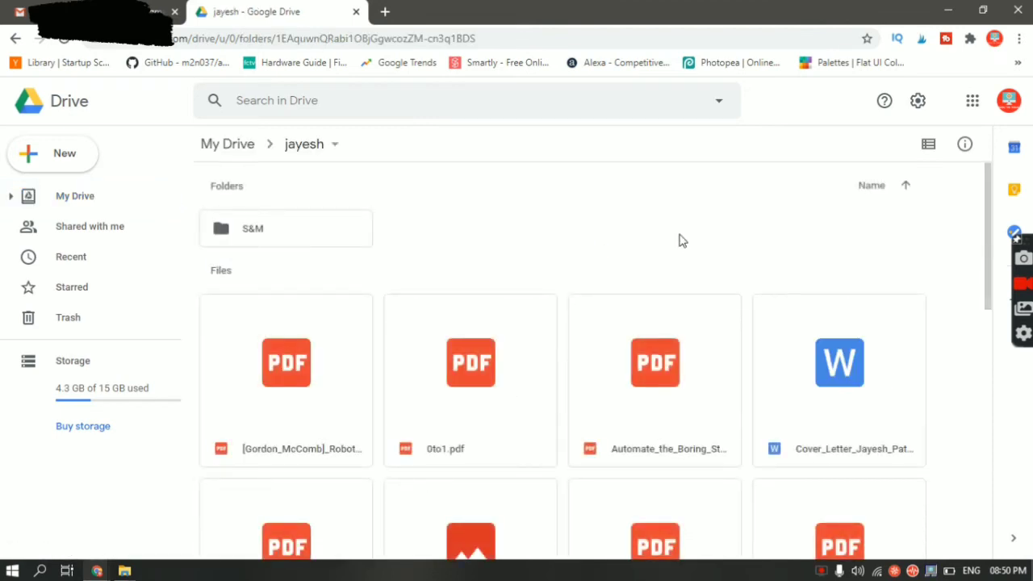
scroll(680, 241, "down", 5)
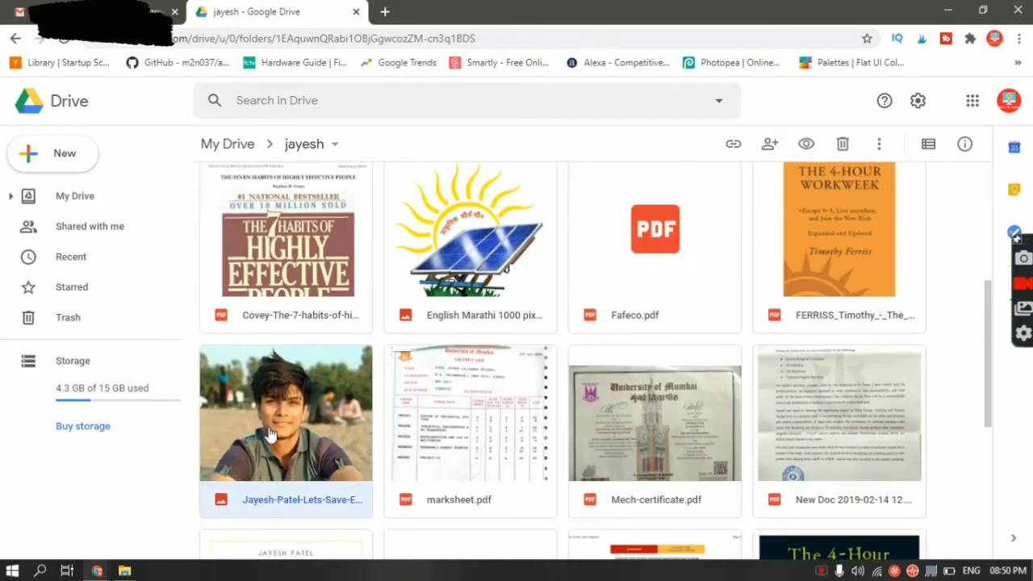
Copy the portrait photo's shareable link and return to the signature generator window
right_click(270, 434)
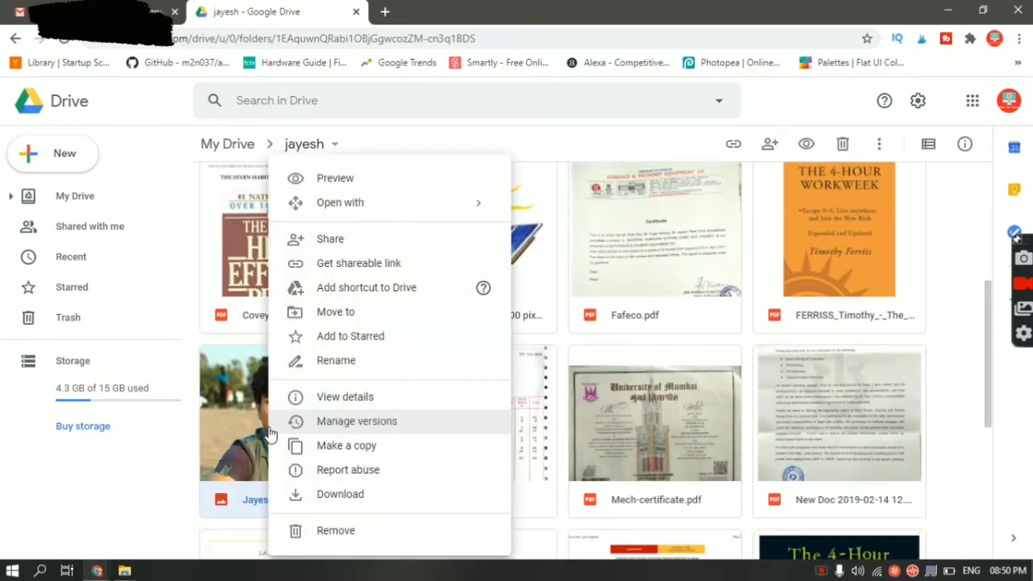
left_click(386, 263)
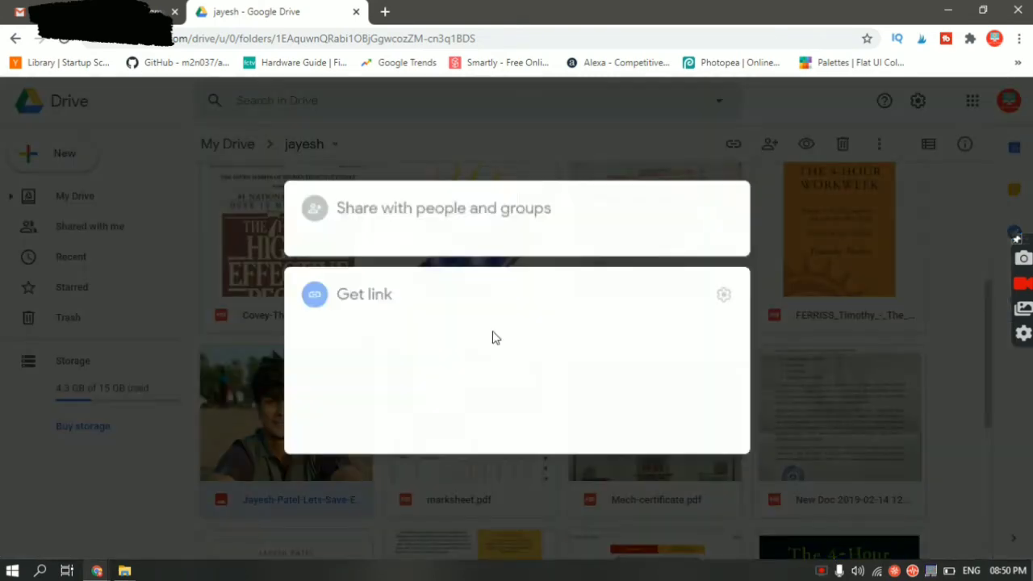
left_click(708, 327)
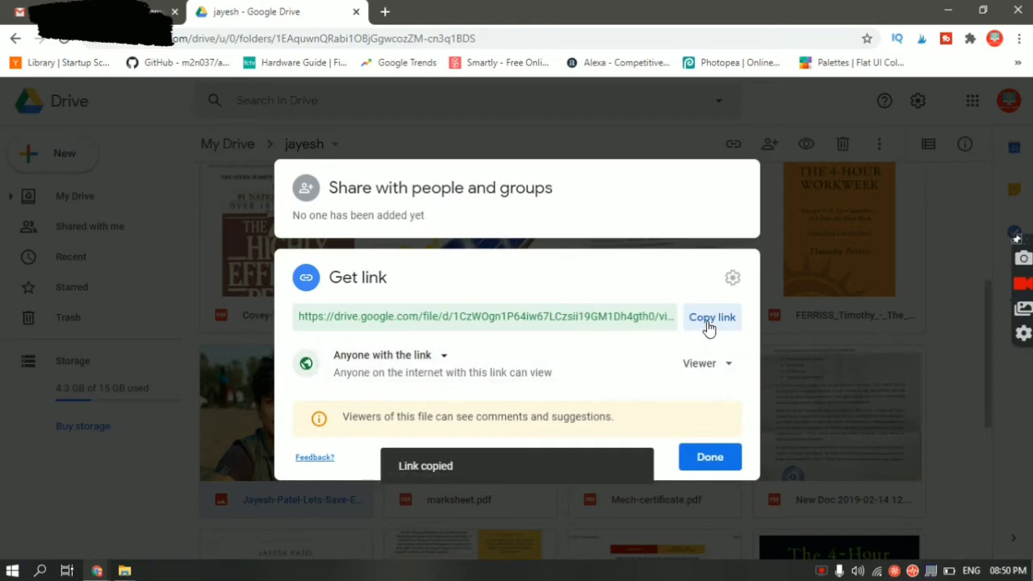
left_click(97, 570)
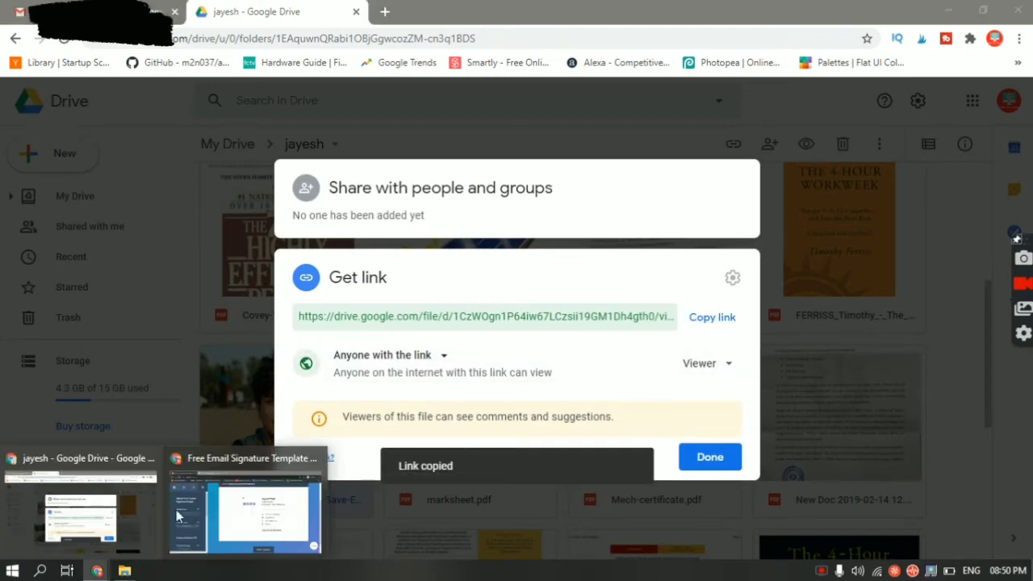
left_click(223, 505)
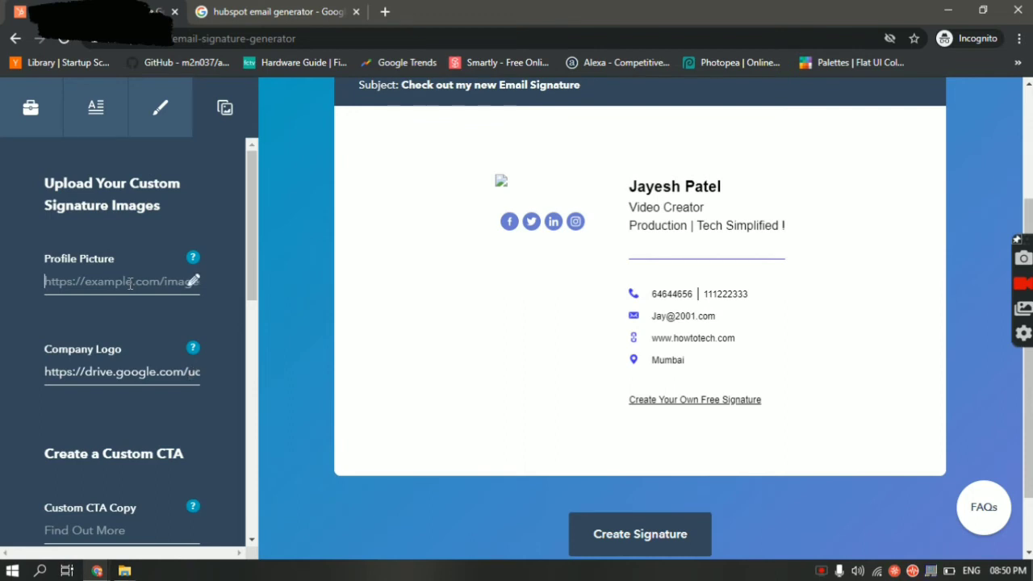
Paste the Drive photo link into the Profile Picture field so the photo appears in the preview
left_click(131, 282)
key("ctrl+v")
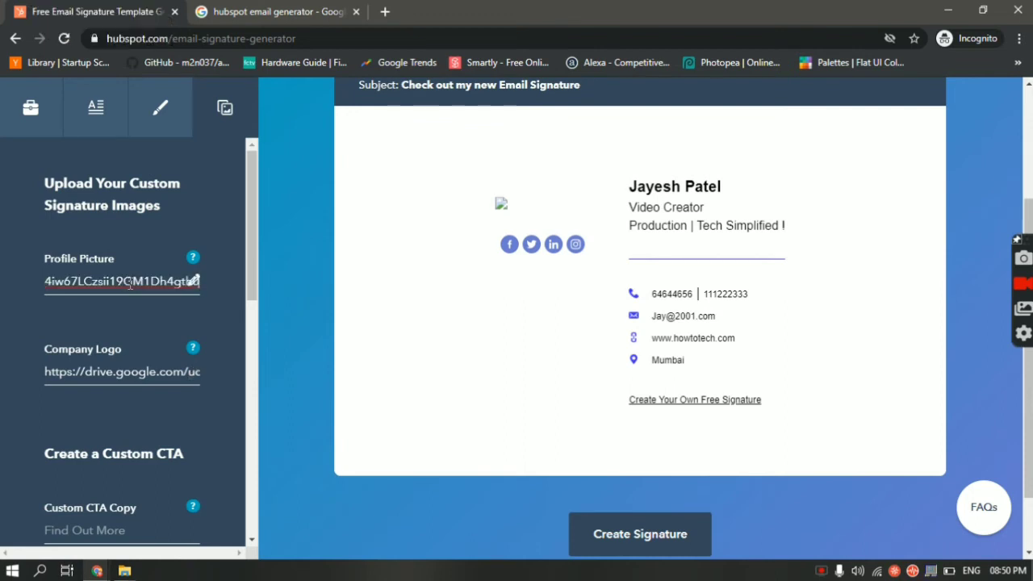
left_click(221, 272)
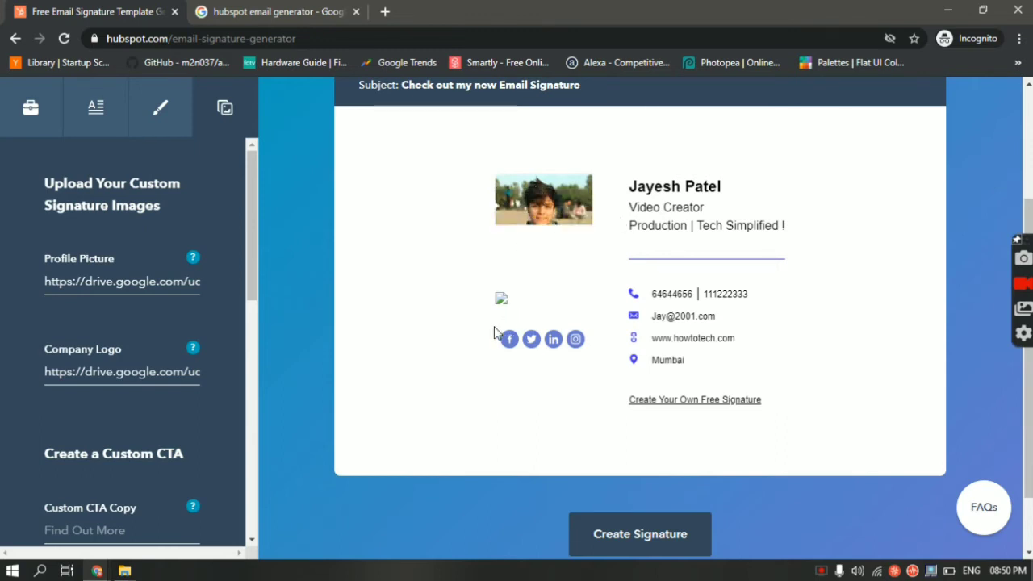
scroll(218, 418, "down", 1)
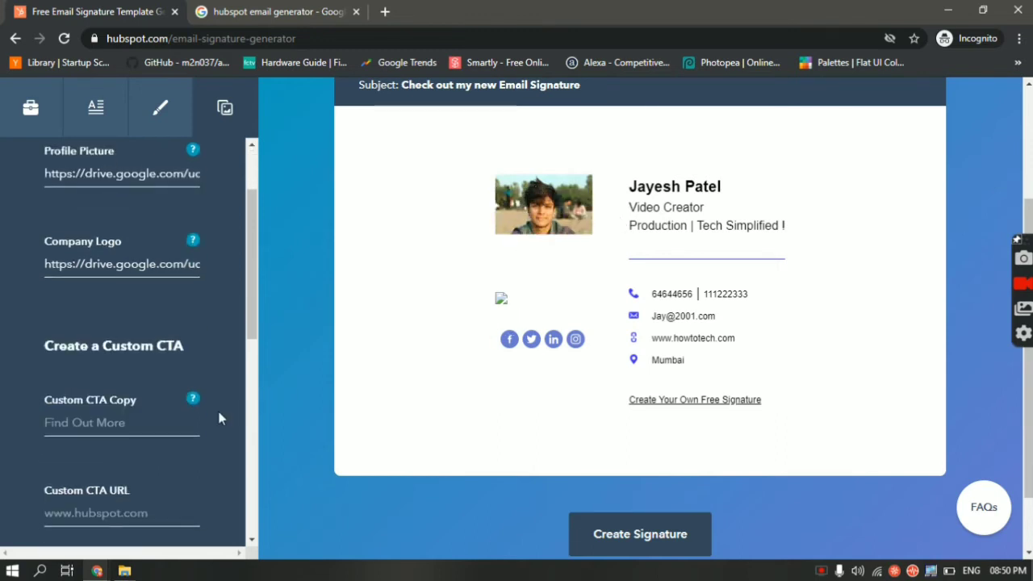
scroll(219, 418, "down", 1)
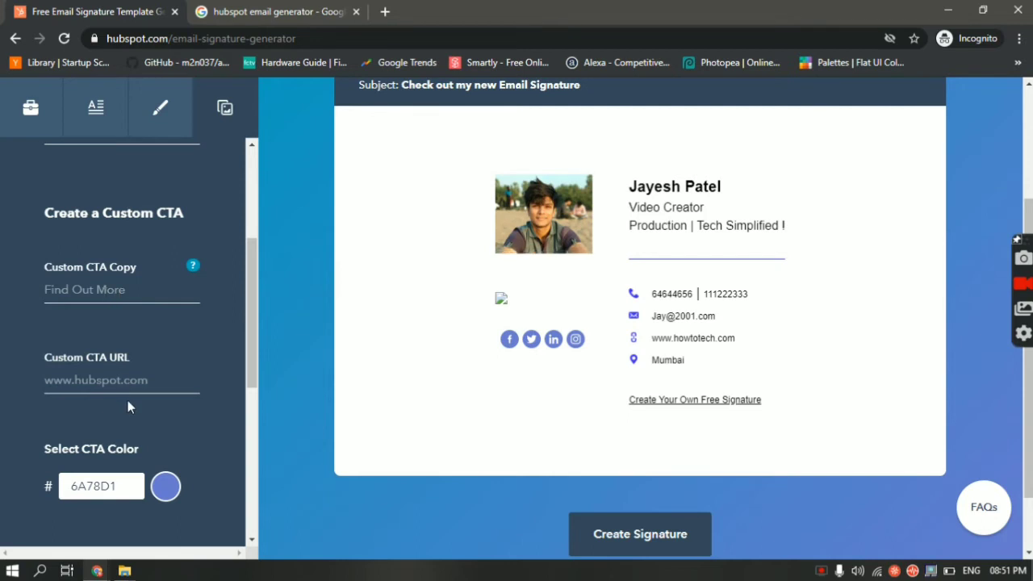
Set the Custom CTA Copy text to 'Check out our website' and confirm the CTA fields
left_click(62, 283)
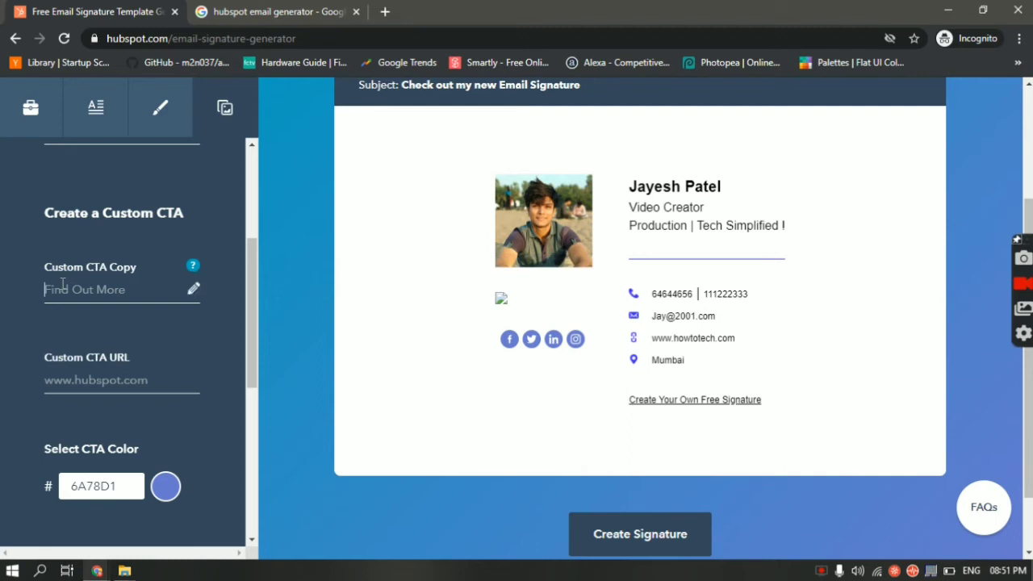
type("Chec")
key("BackSpace")
type("c")
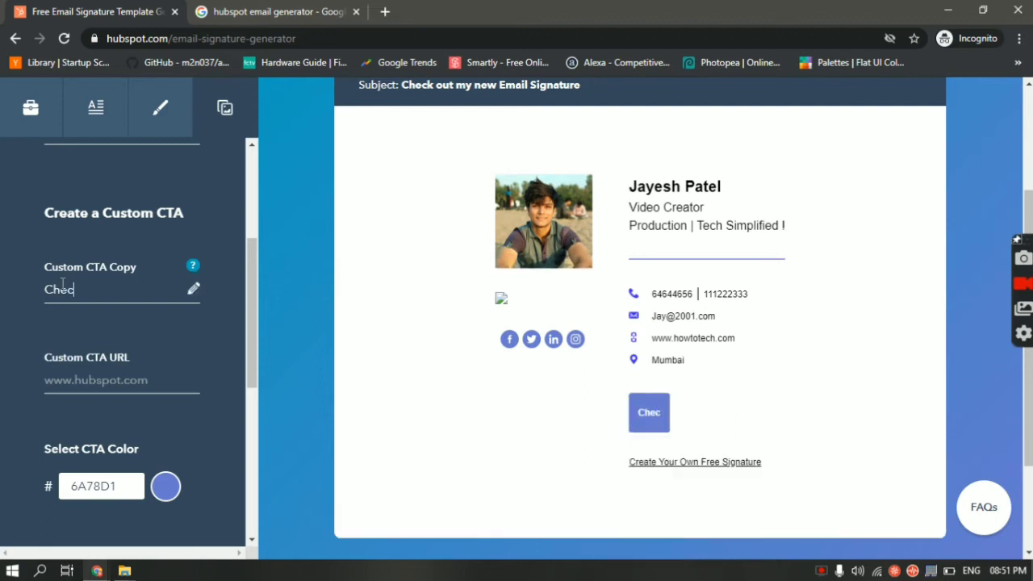
type("k out ")
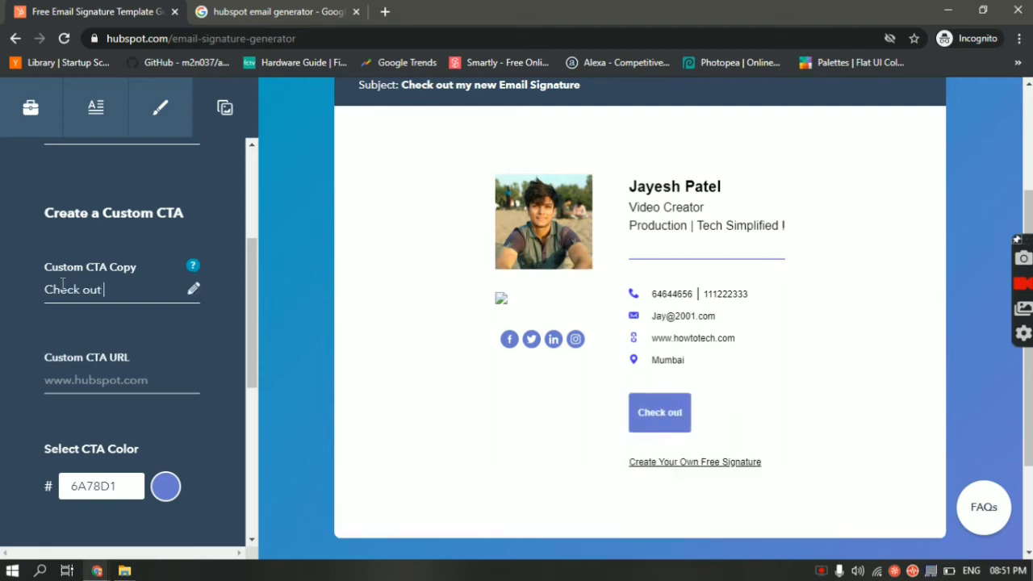
type("our website")
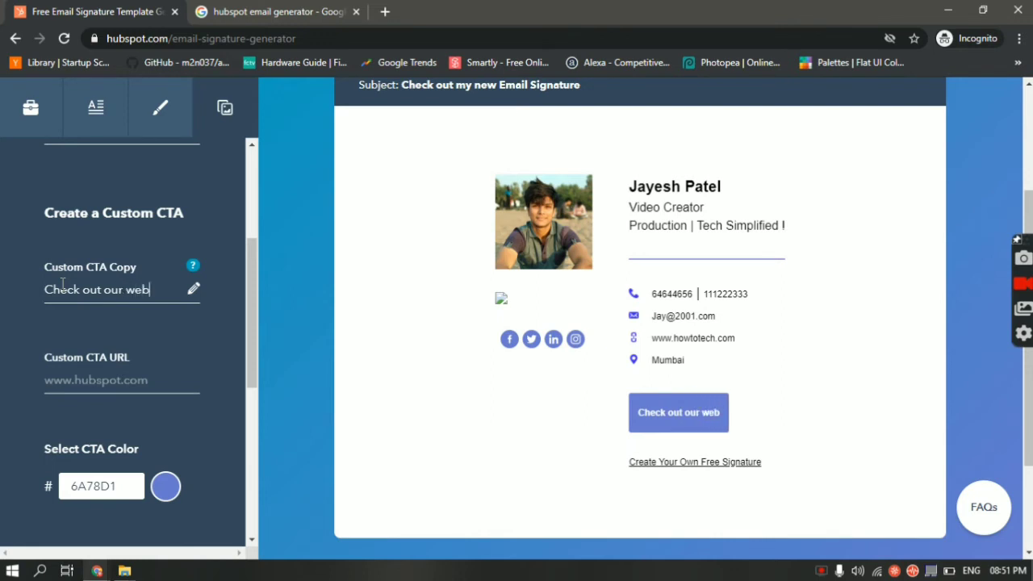
left_click(72, 376)
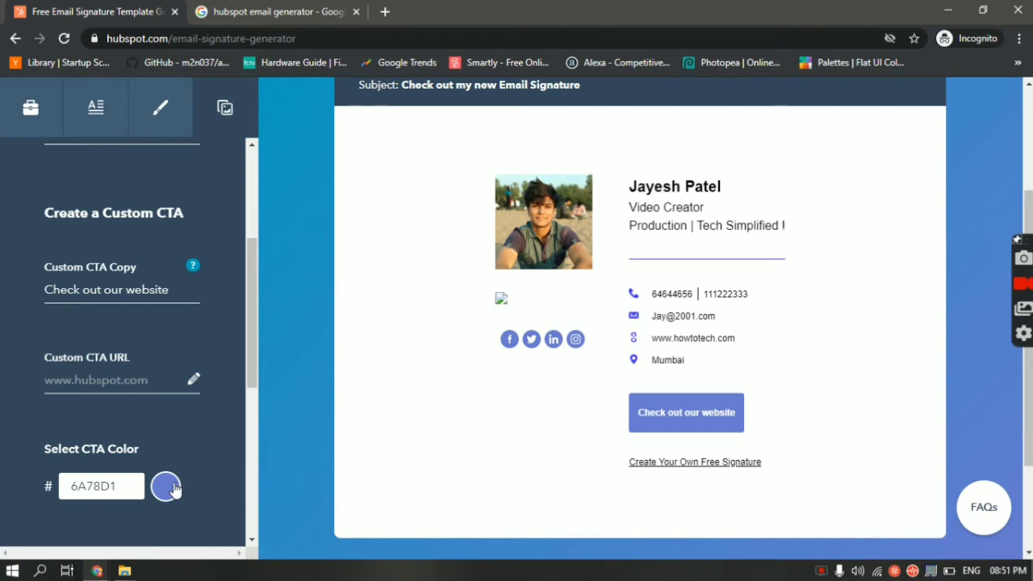
left_click(187, 445)
Check the Custom CTA URL field and preview, then choose Create Signature to reach the company form
scroll(86, 345, "down", 4)
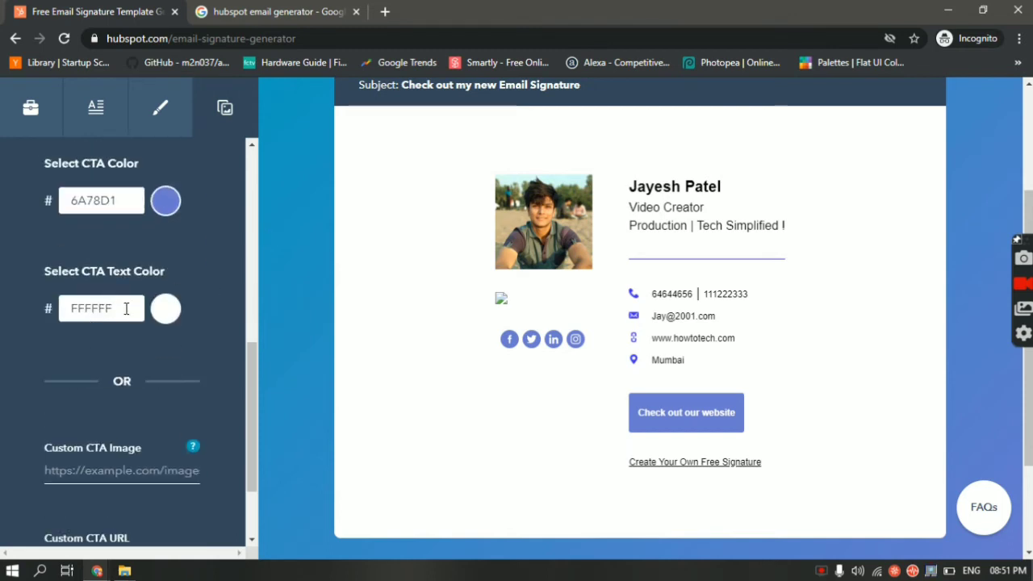
scroll(147, 366, "down", 1)
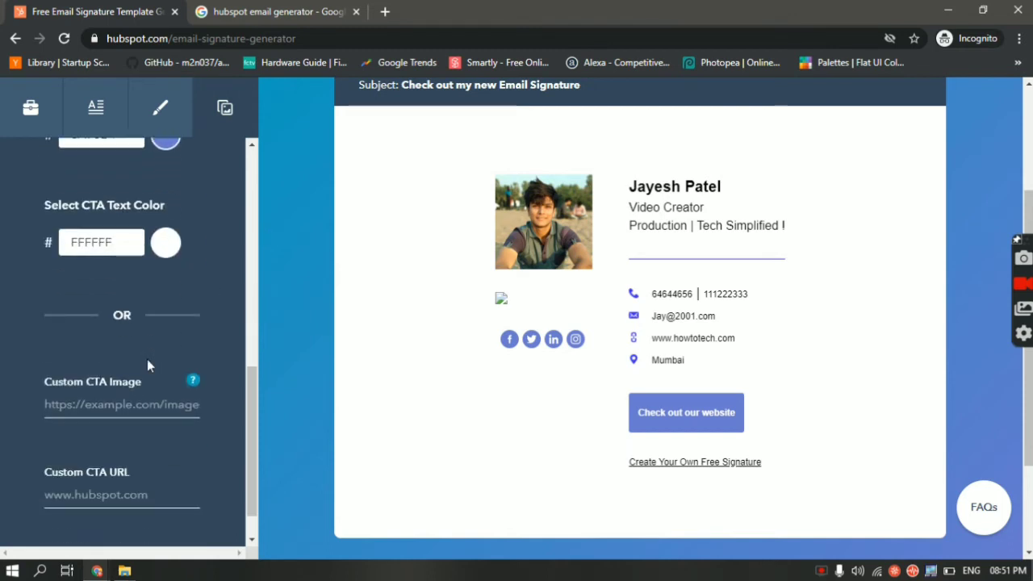
scroll(147, 363, "down", 1)
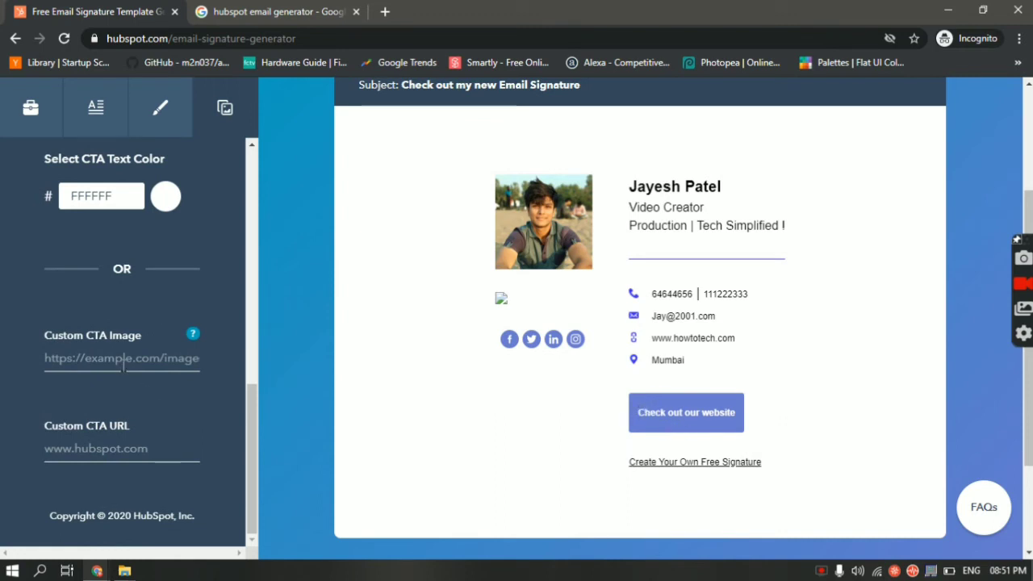
left_click(107, 452)
scroll(78, 482, "up", 3)
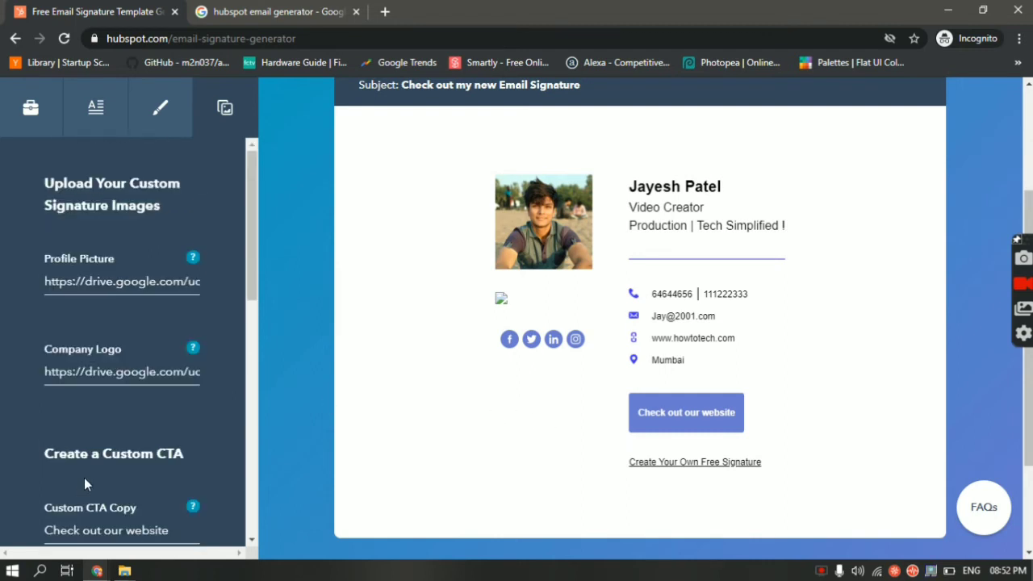
scroll(84, 478, "down", 3)
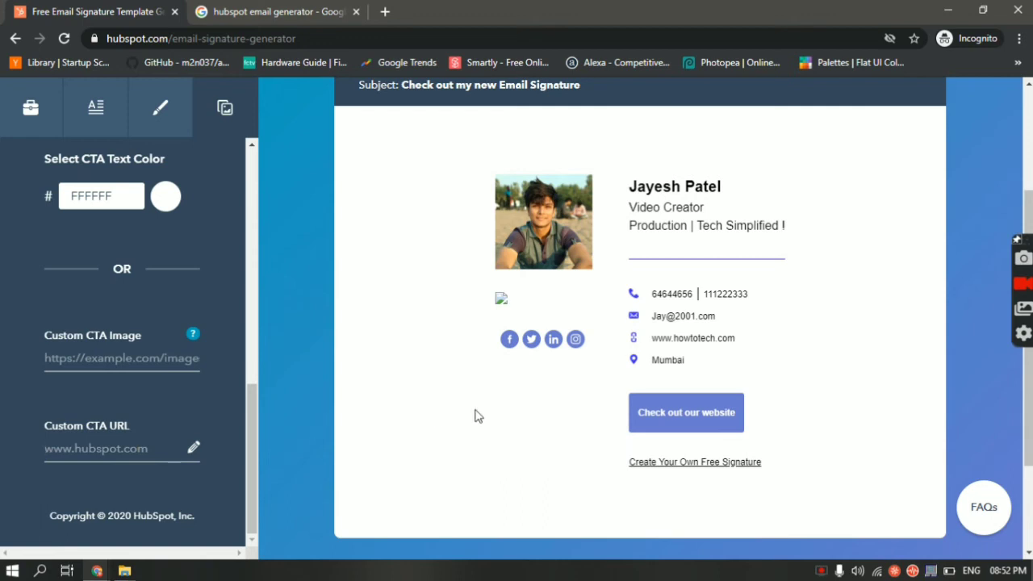
scroll(352, 460, "down", 2)
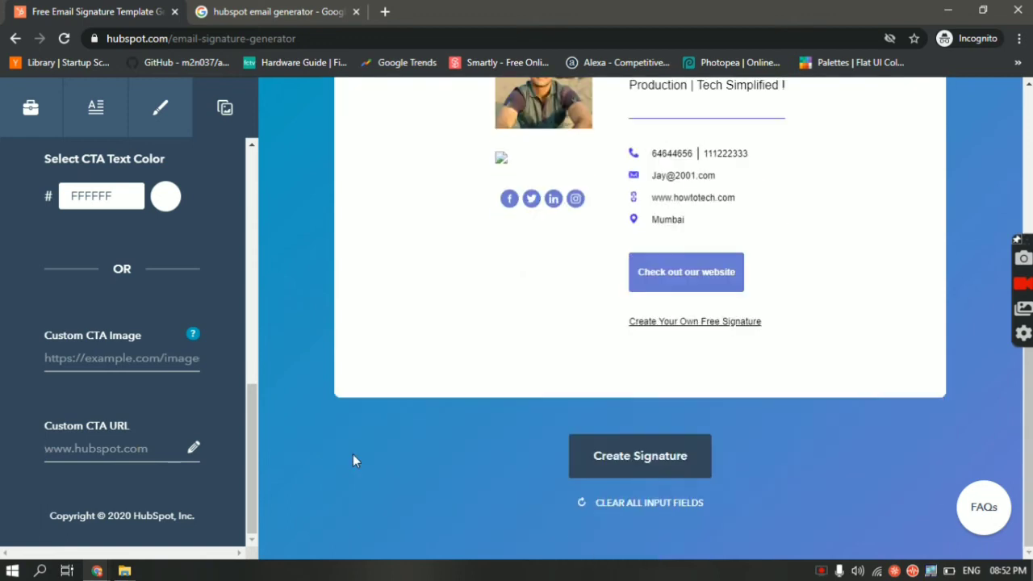
scroll(352, 457, "up", 5)
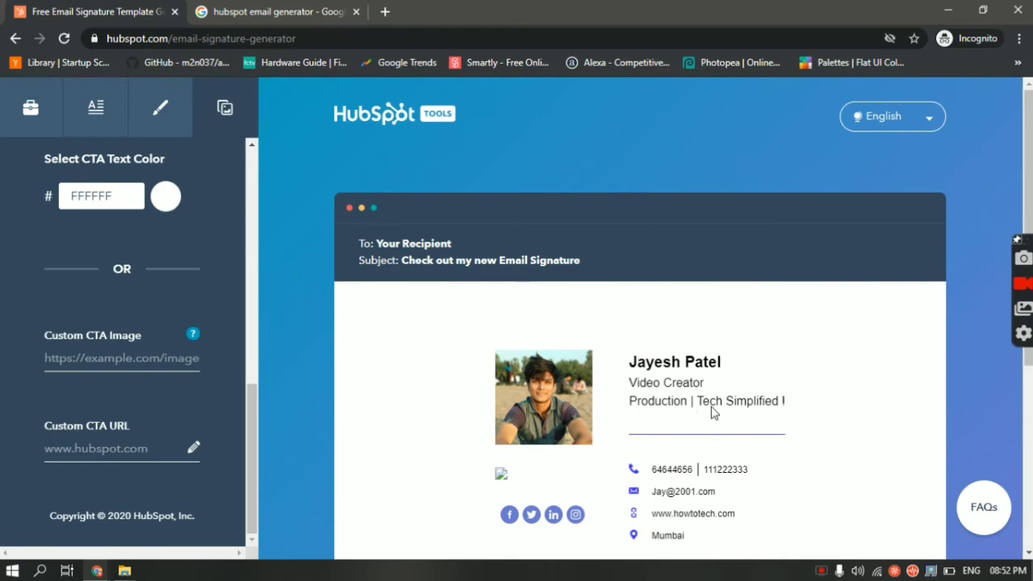
scroll(711, 411, "down", 2)
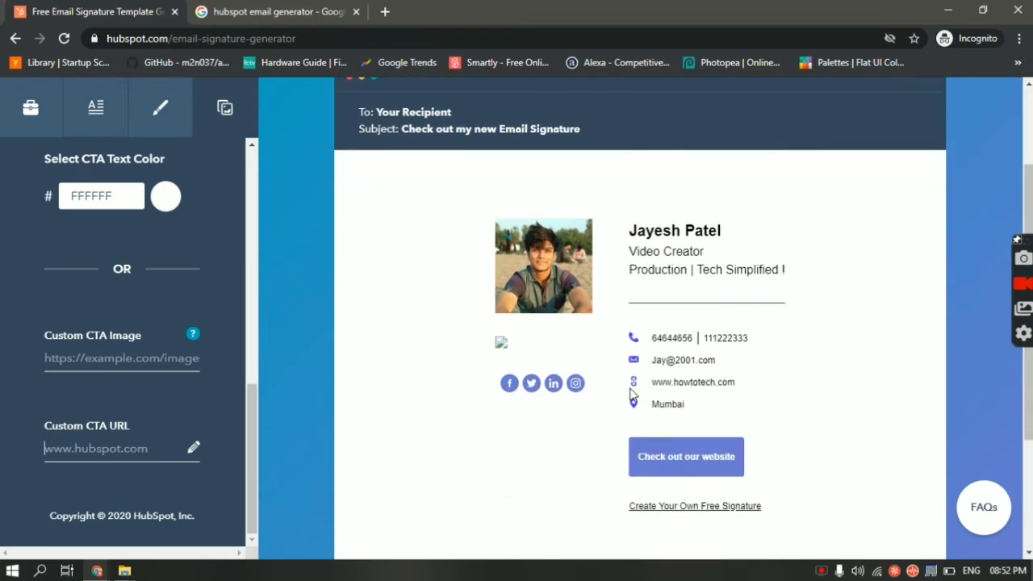
scroll(633, 395, "down", 3)
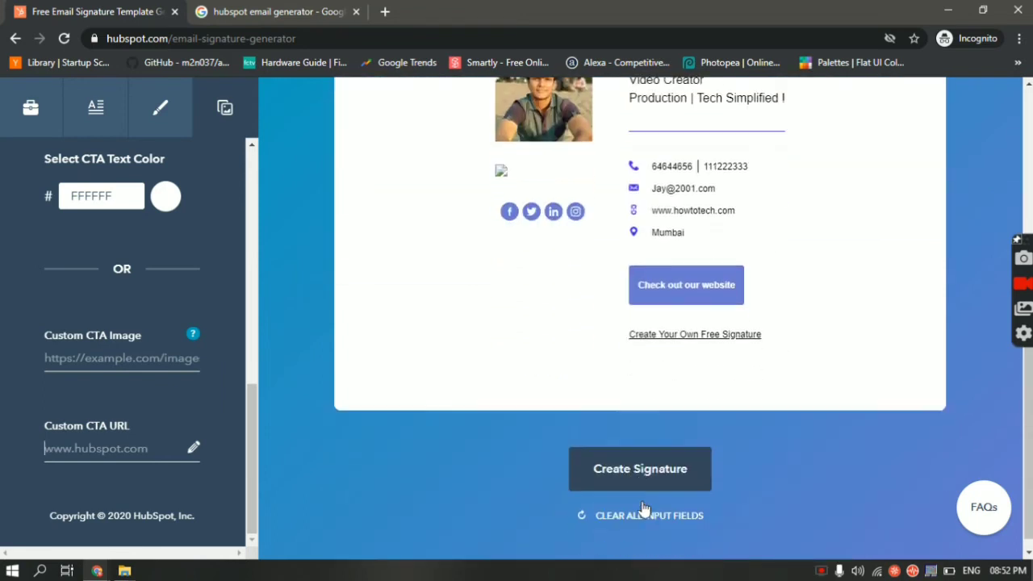
left_click(637, 455)
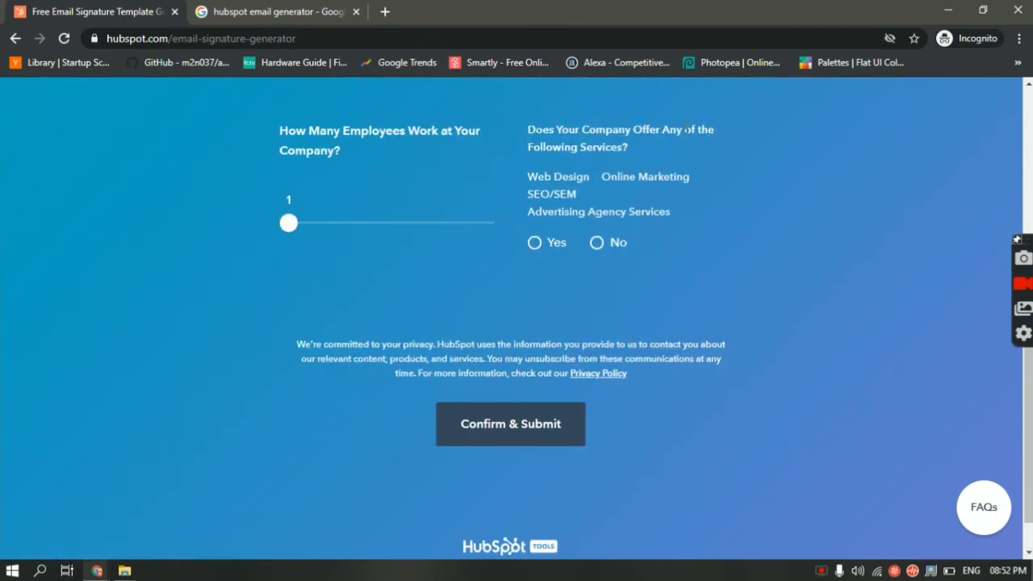
Answer No to the company services question and submit the form with Confirm & Submit
left_click(597, 243)
scroll(606, 319, "down", 1)
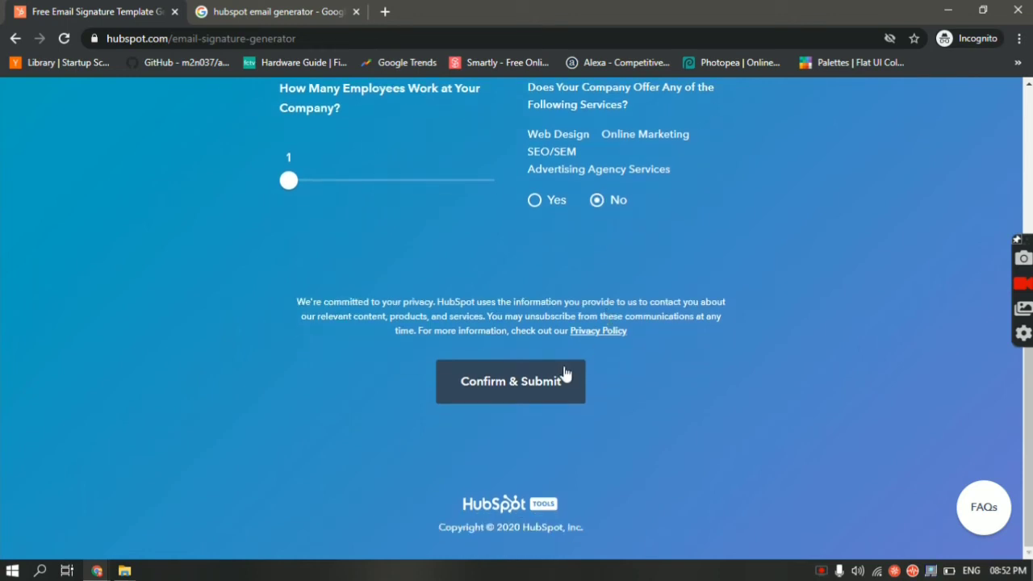
left_click(562, 376)
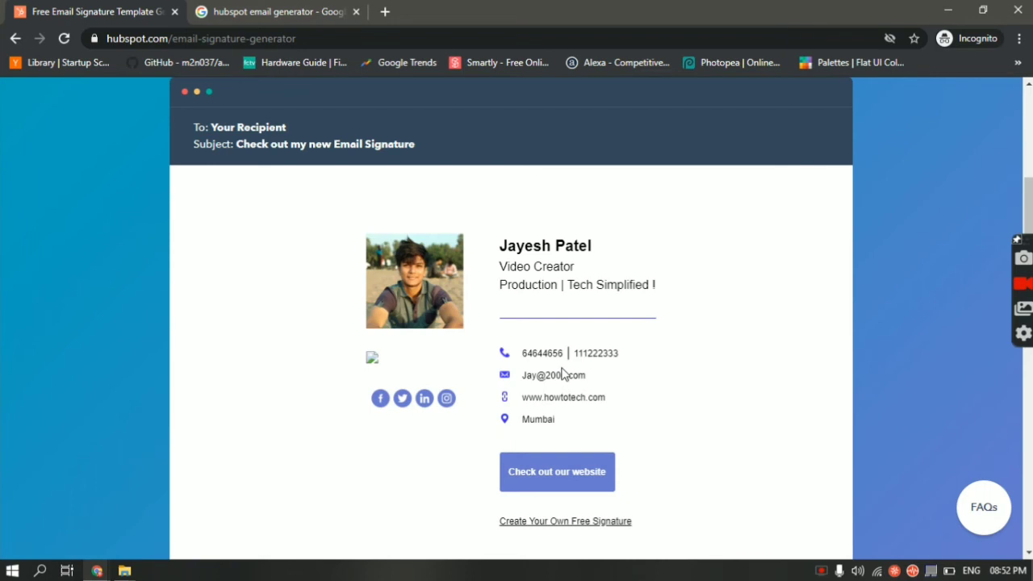
Copy the finished HubSpot signature to the clipboard with Copy Signature
scroll(682, 417, "down", 2)
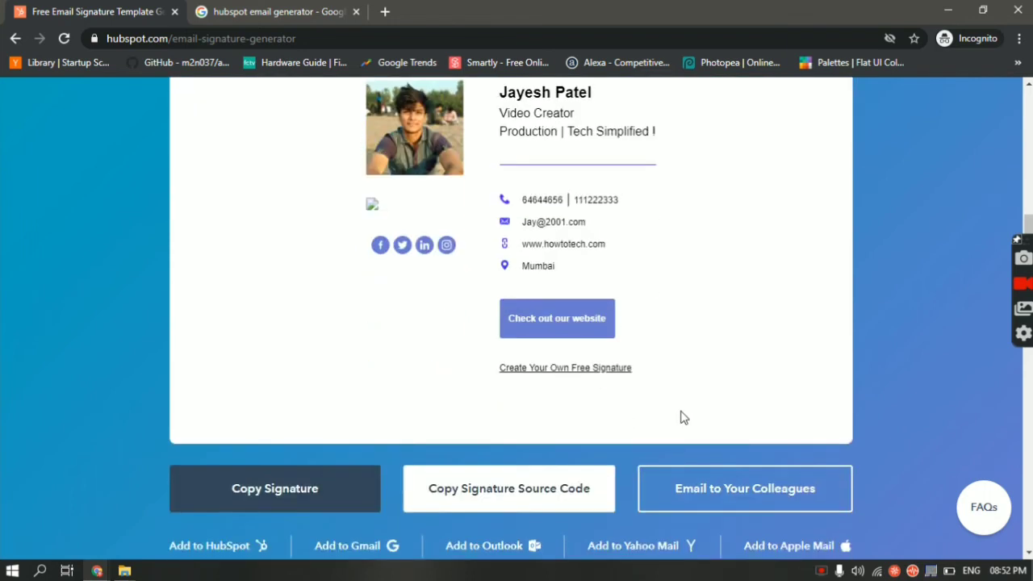
scroll(682, 417, "up", 1)
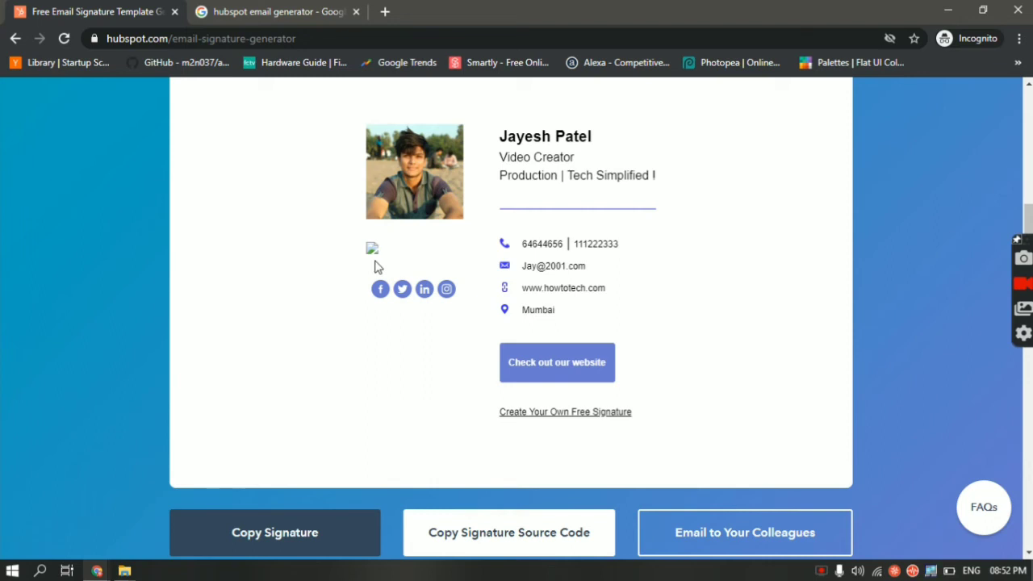
scroll(376, 267, "down", 3)
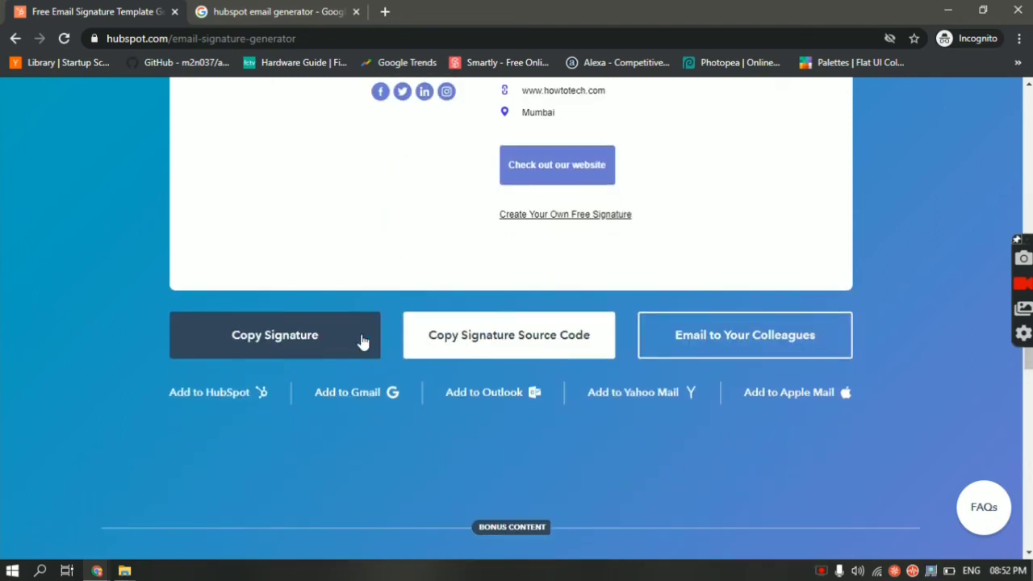
left_click(336, 348)
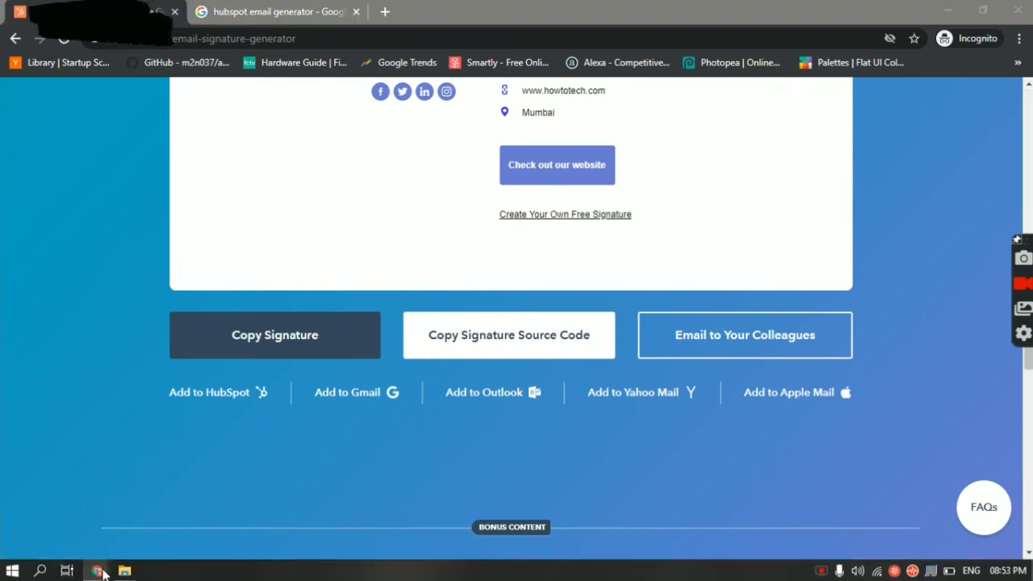
Switch from Google Drive to the Gmail inbox and open See all settings on the General tab
mouse_move(104, 573)
left_click(99, 533)
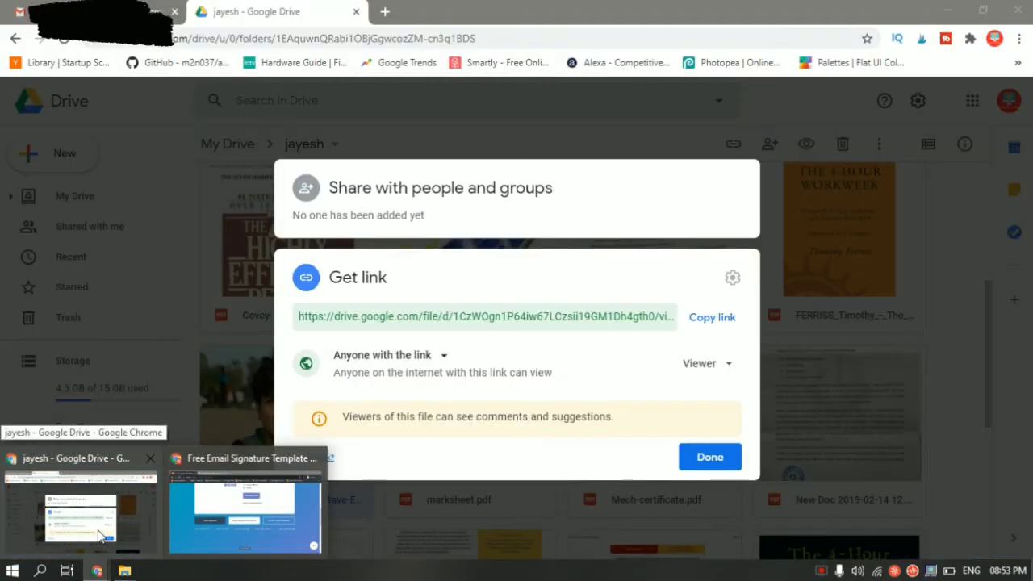
left_click(20, 11)
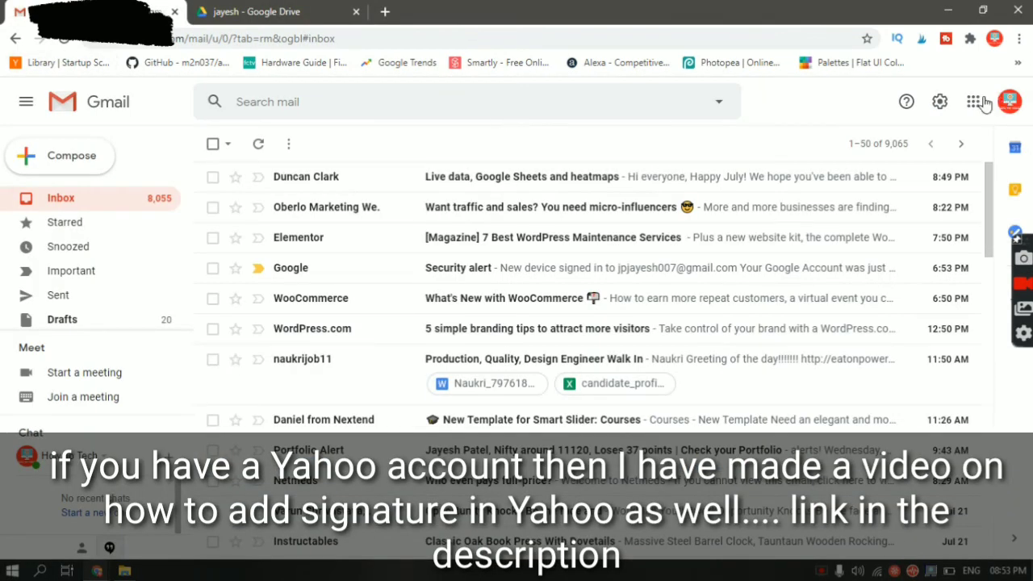
left_click(939, 104)
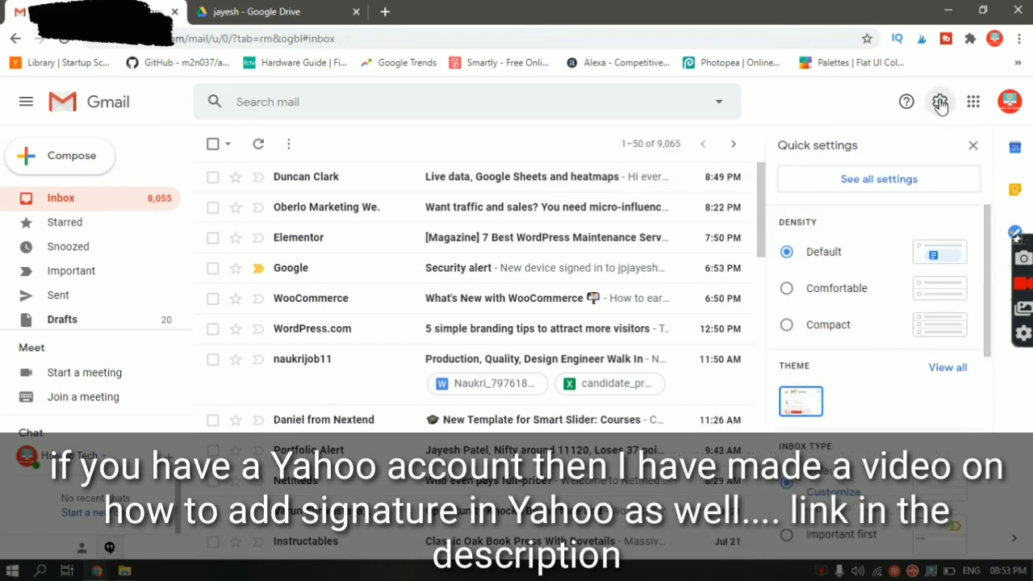
left_click(886, 184)
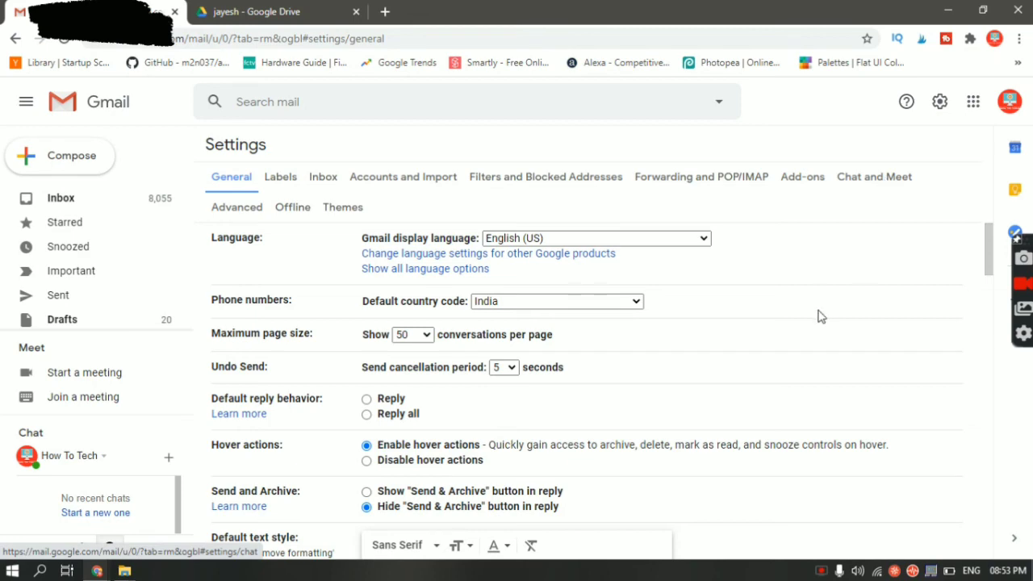
Erase the old signature's content and delete it, leaving the Signature section at 'No signatures'
scroll(818, 315, "down", 8)
scroll(819, 316, "down", 10)
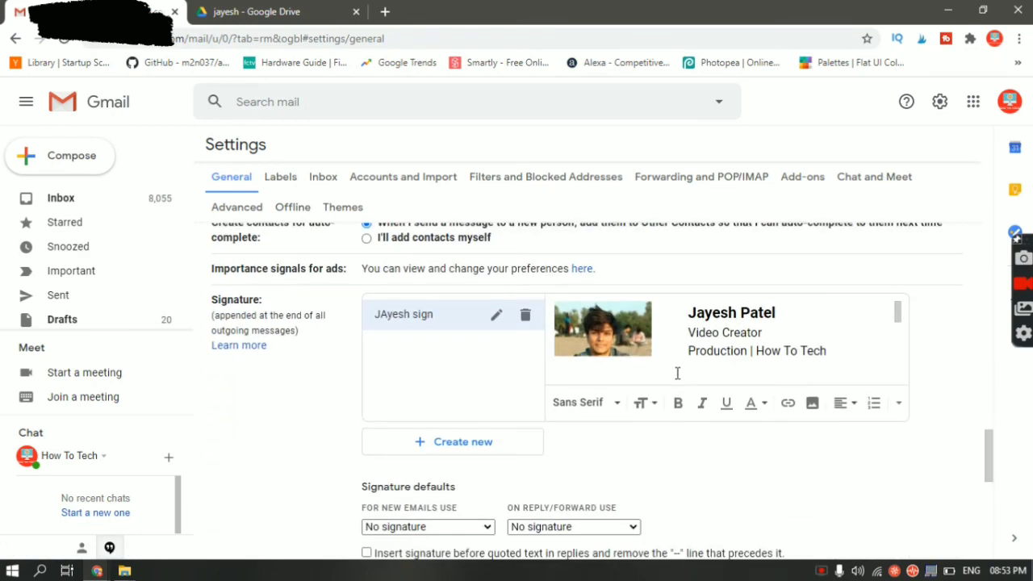
scroll(801, 356, "down", 1)
scroll(801, 356, "down", 2)
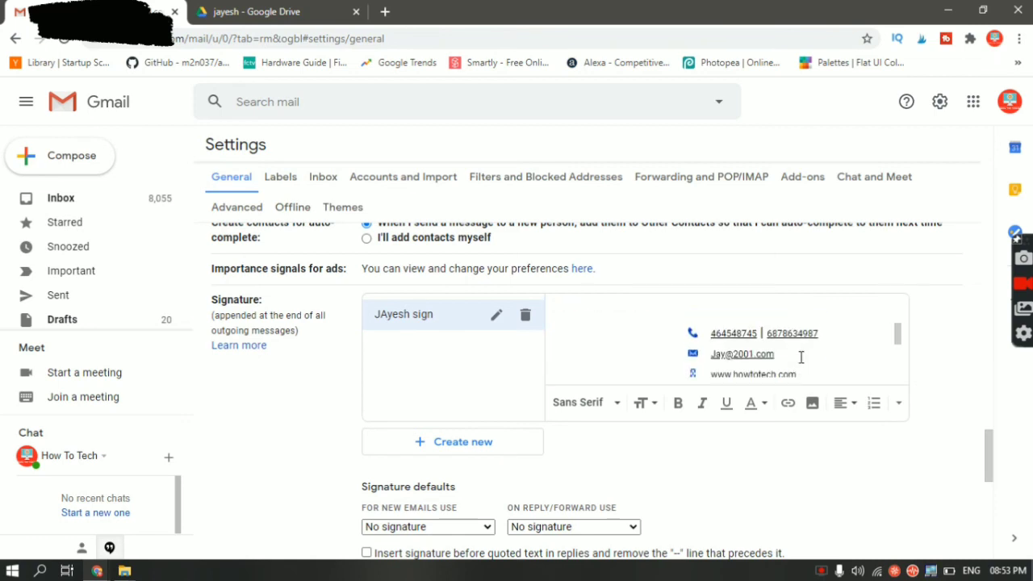
scroll(801, 357, "up", 4)
triple_click(802, 356)
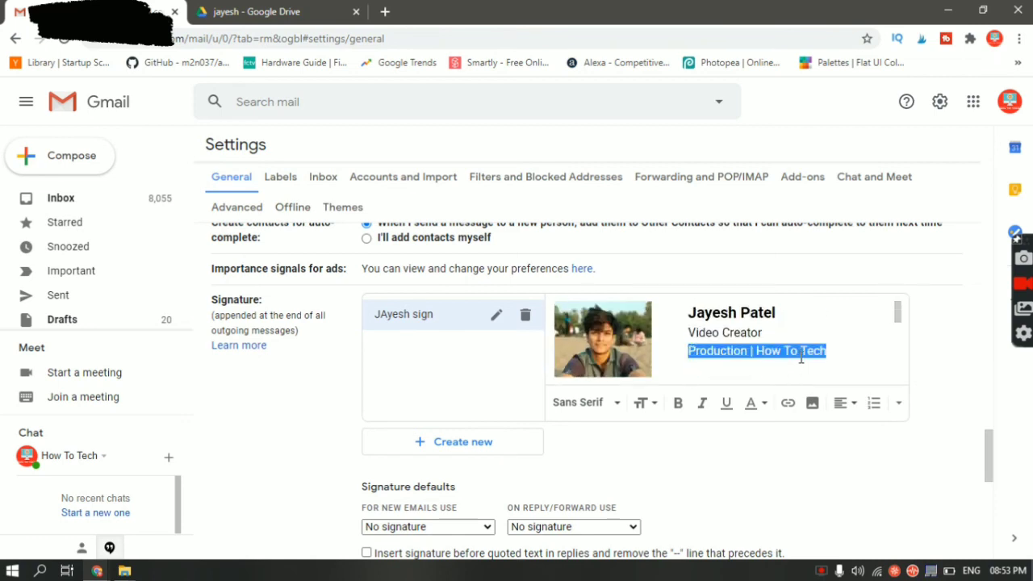
key("ctrl+a")
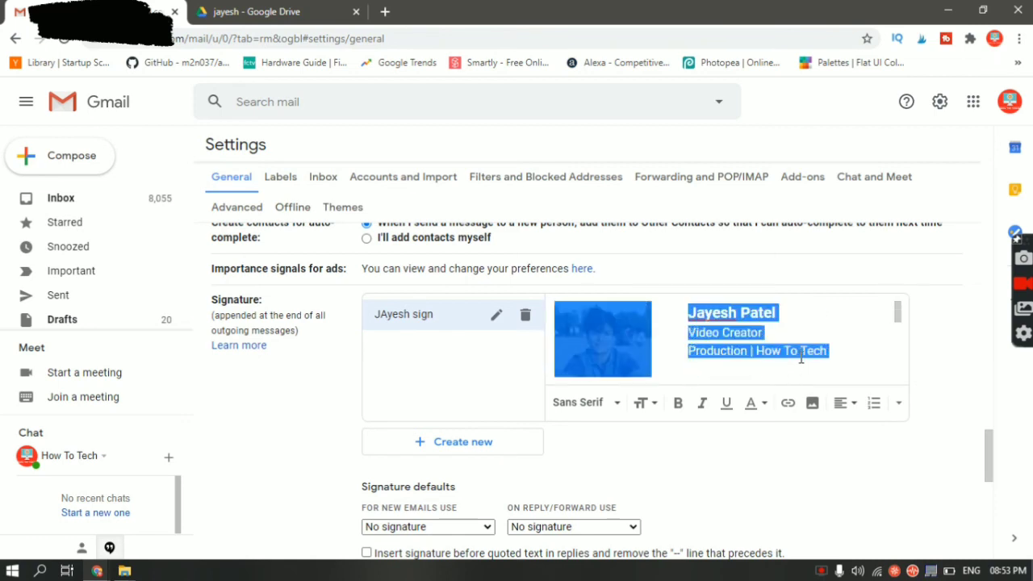
key("BackSpace")
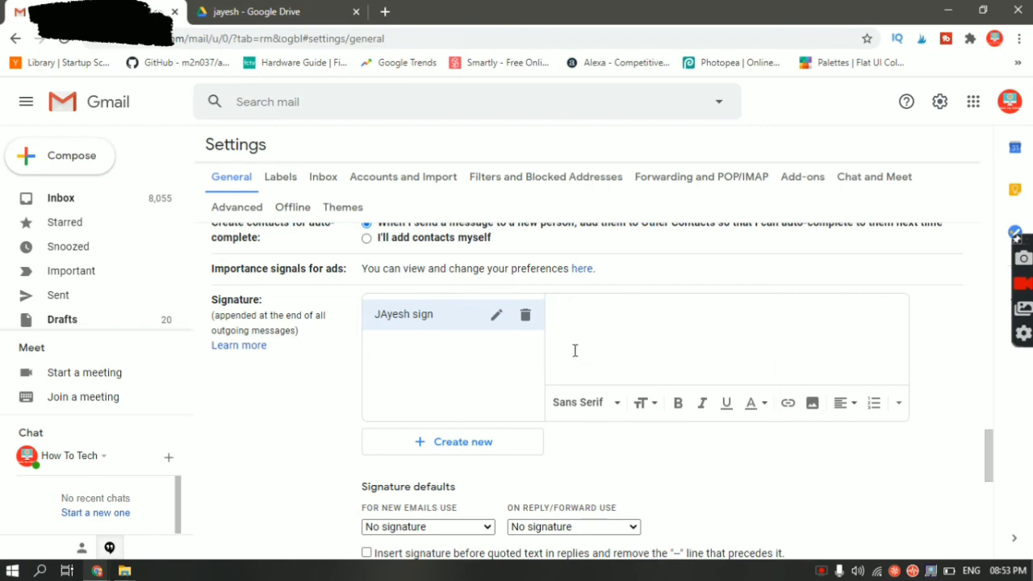
left_click(524, 323)
left_click(638, 353)
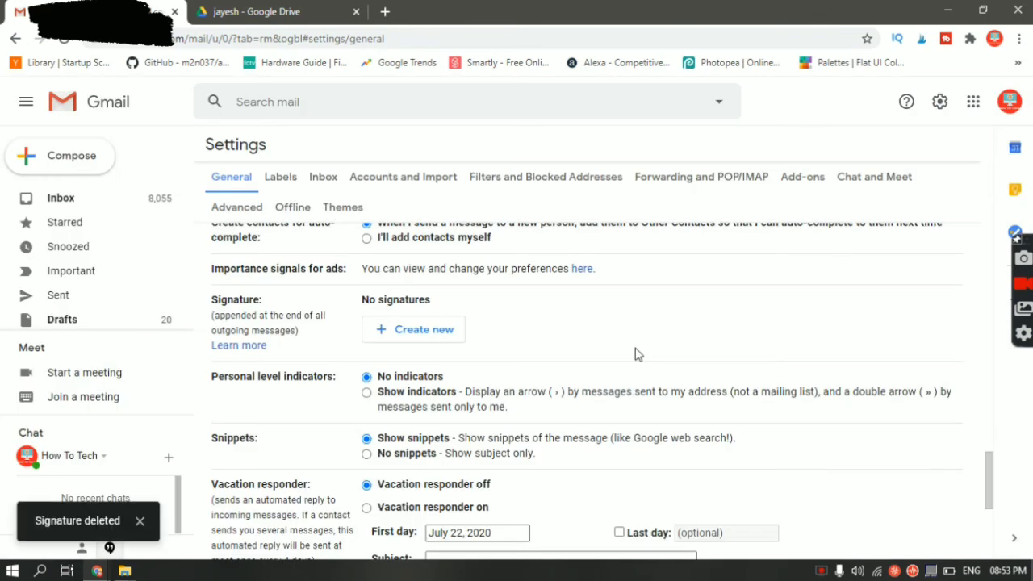
Create a new Gmail signature named with the user's first name
left_click(389, 337)
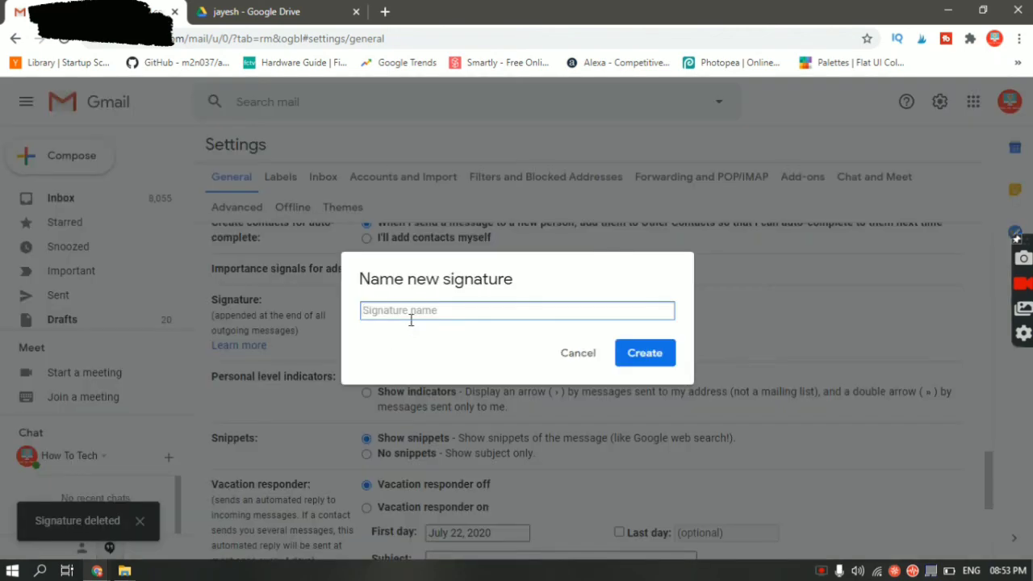
type("Jayesh")
left_click(662, 358)
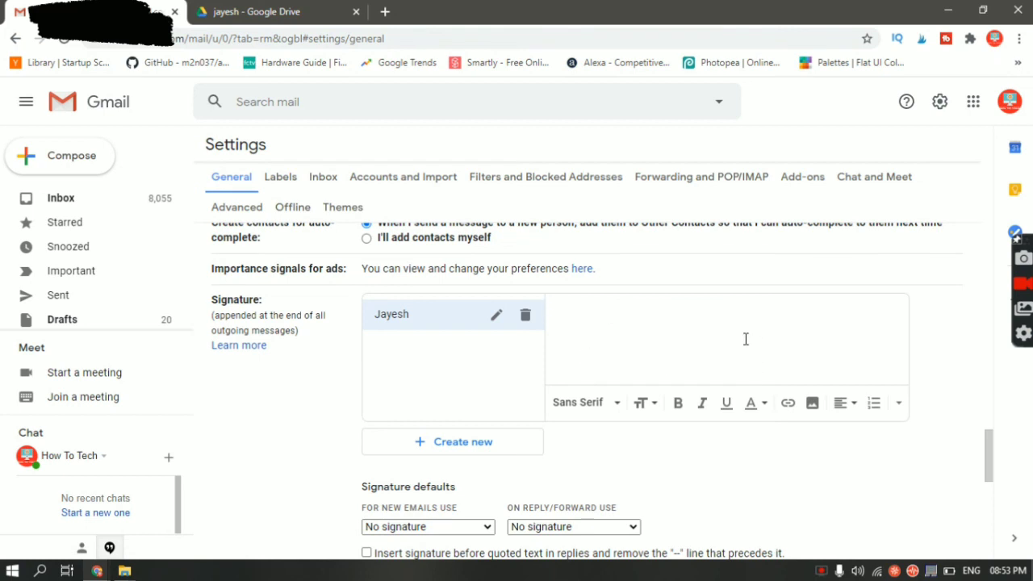
Paste the copied HubSpot signature into the new signature's editor and review it
key("ctrl+v")
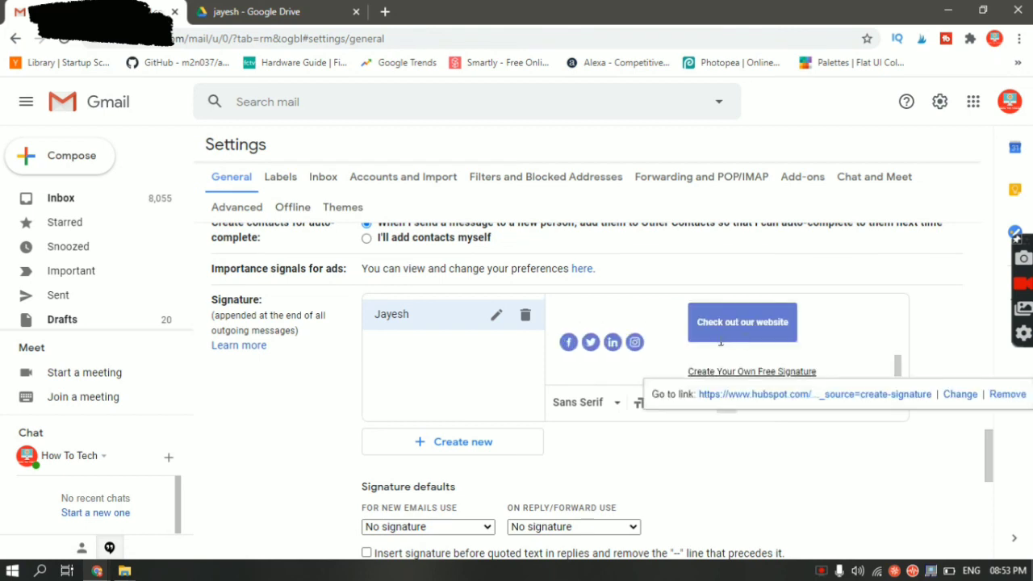
scroll(689, 347, "up", 3)
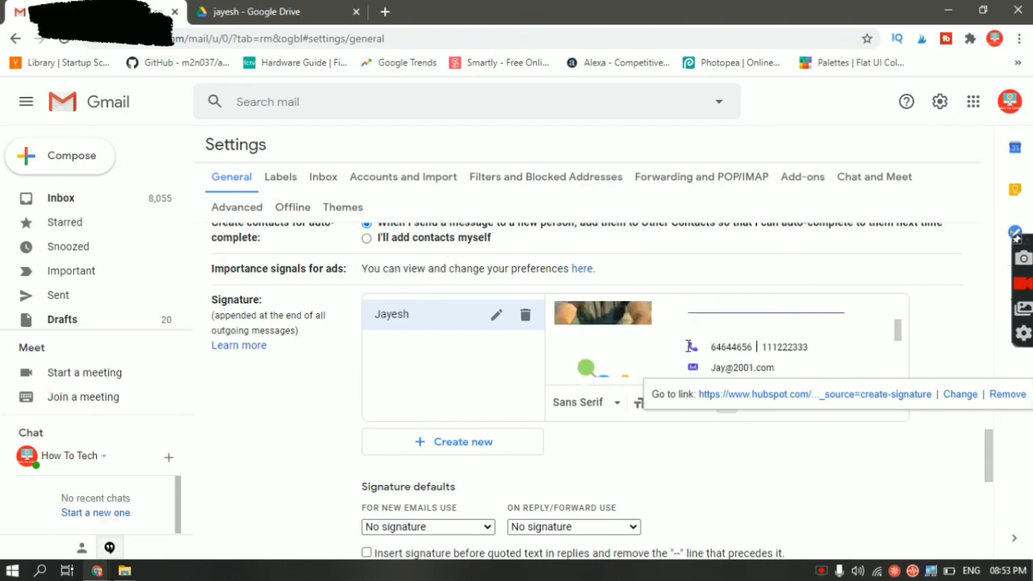
scroll(687, 347, "down", 4)
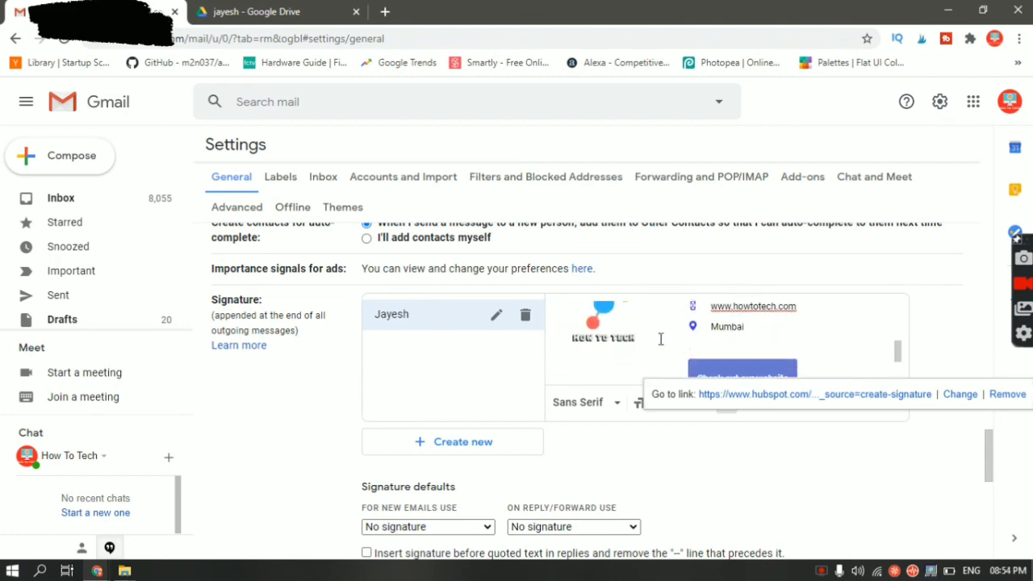
scroll(612, 334, "up", 4)
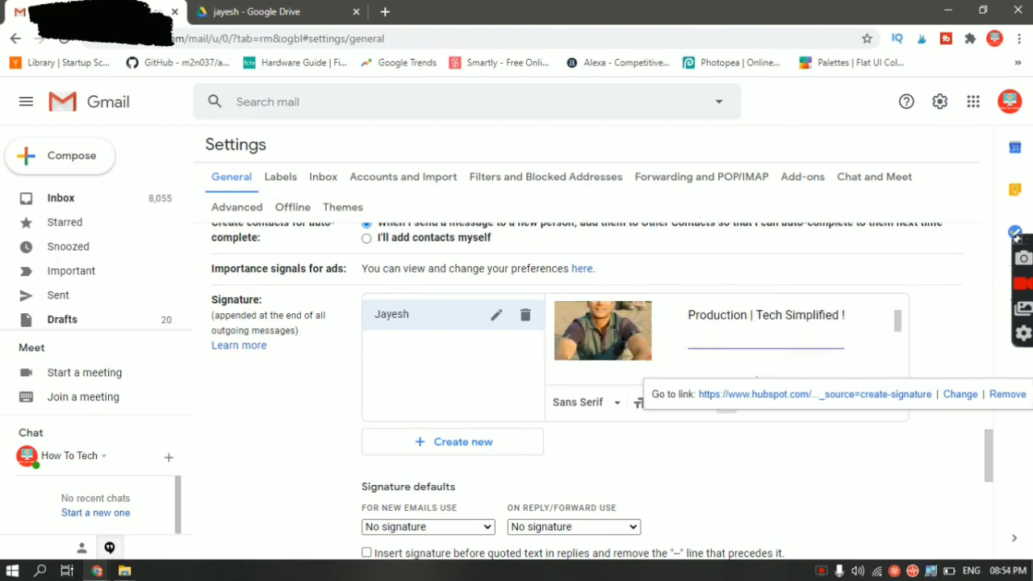
scroll(613, 335, "down", 2)
scroll(612, 335, "down", 2)
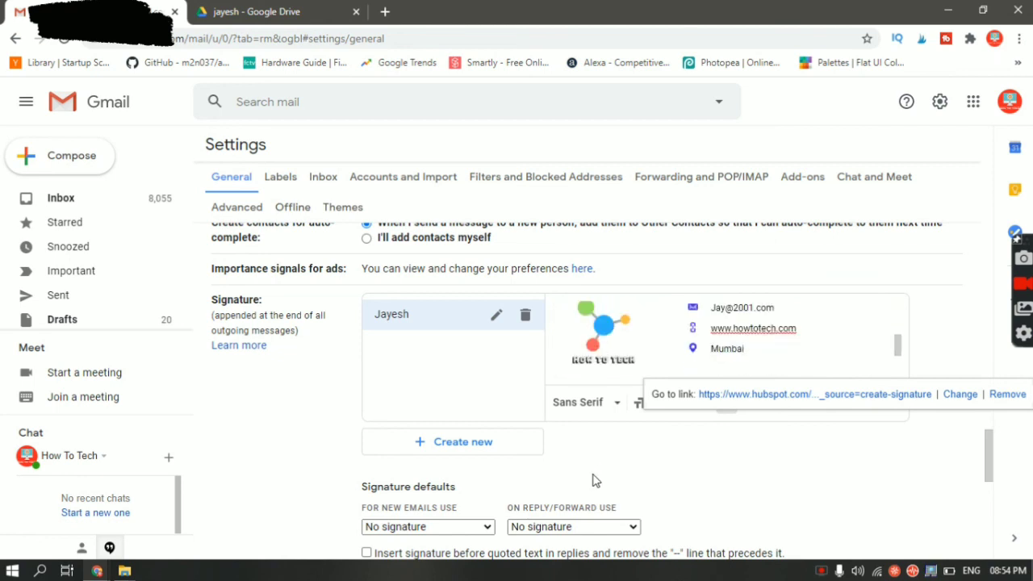
scroll(592, 481, "down", 3)
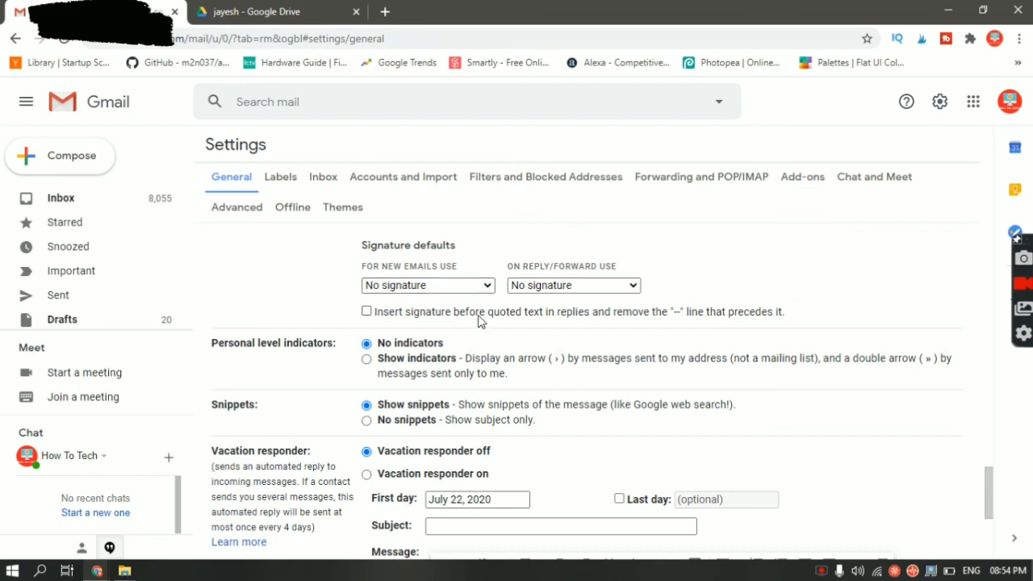
Select the new signature for new emails and for replies/forwards, then save changes
left_click(457, 288)
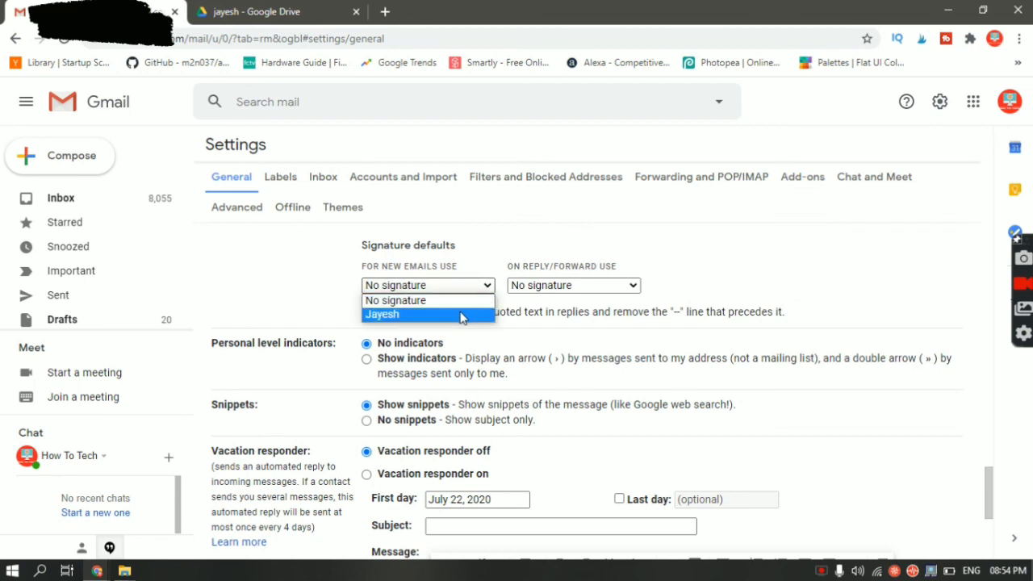
left_click(461, 317)
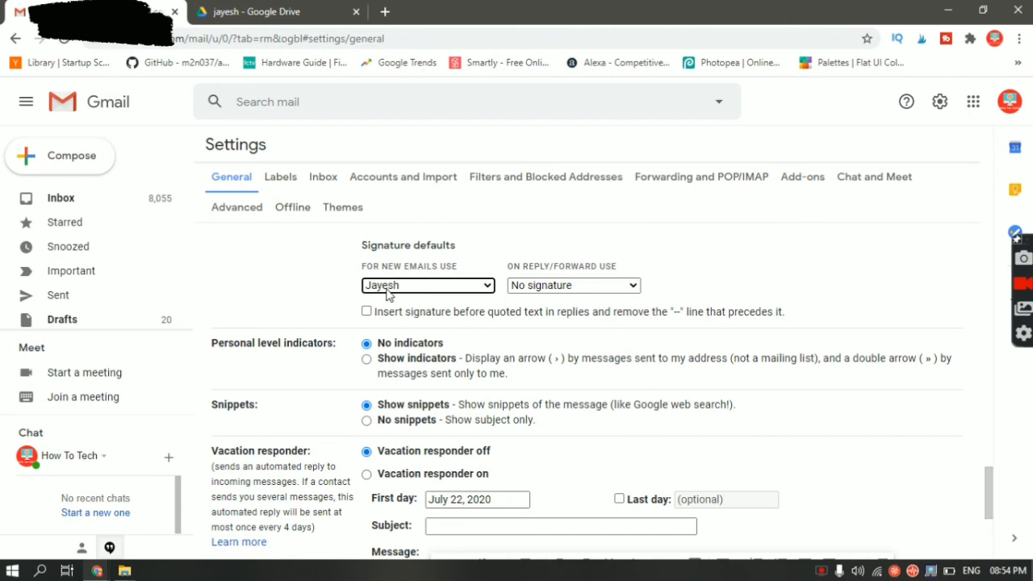
left_click(611, 288)
left_click(605, 316)
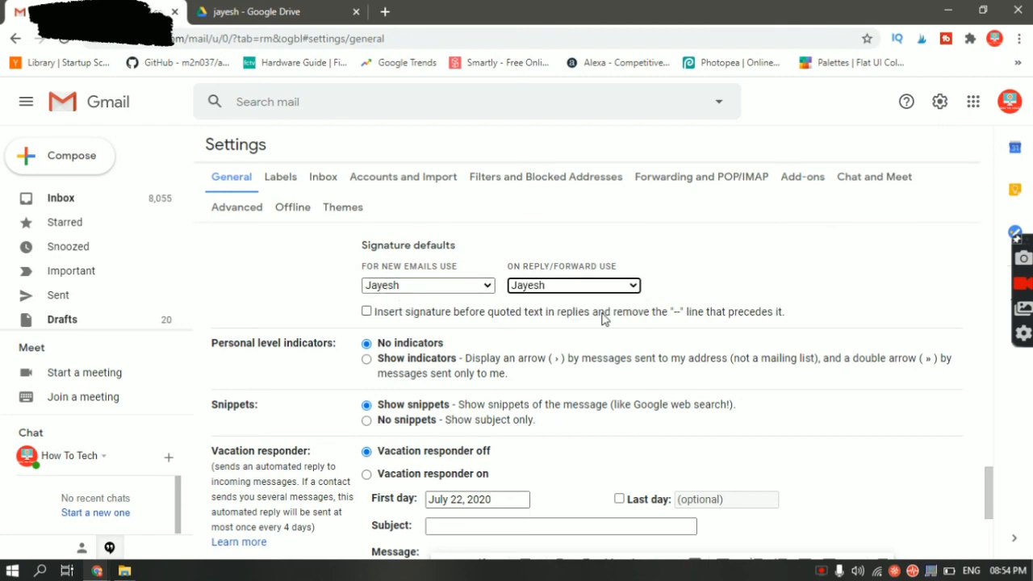
scroll(468, 355, "down", 3)
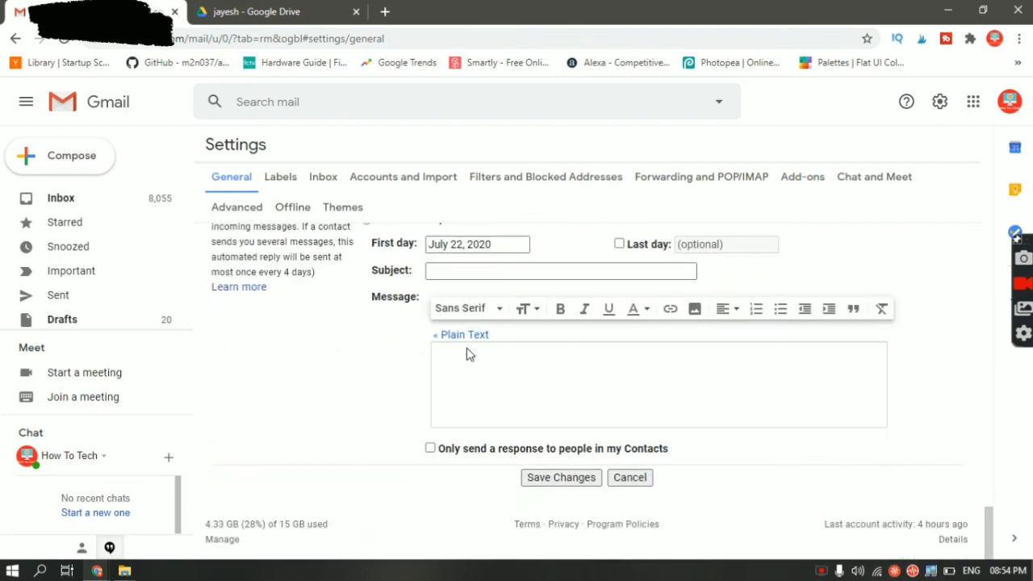
left_click(565, 478)
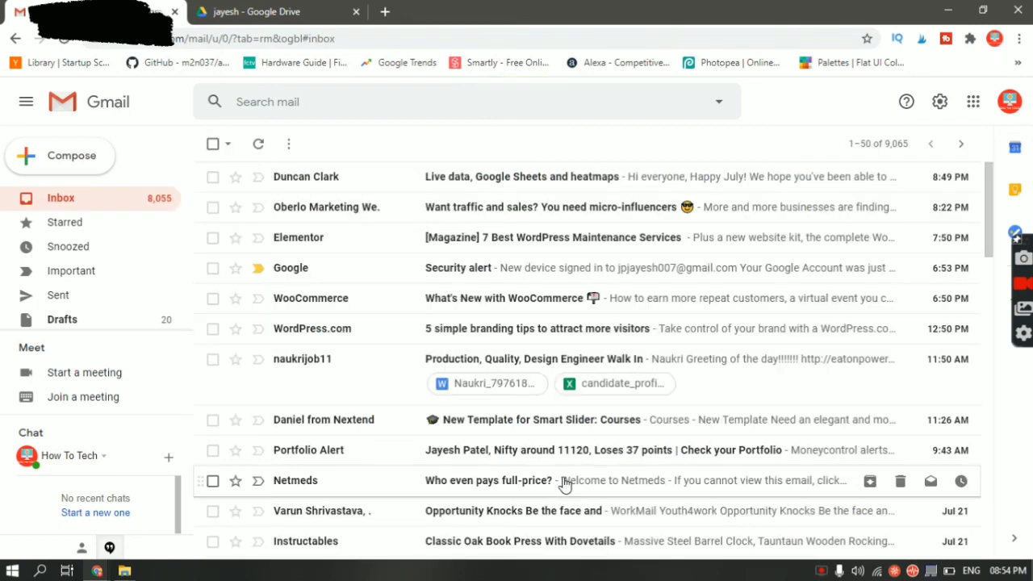
Compose a full-screen new message and view the HubSpot signature already in its body
left_click(94, 171)
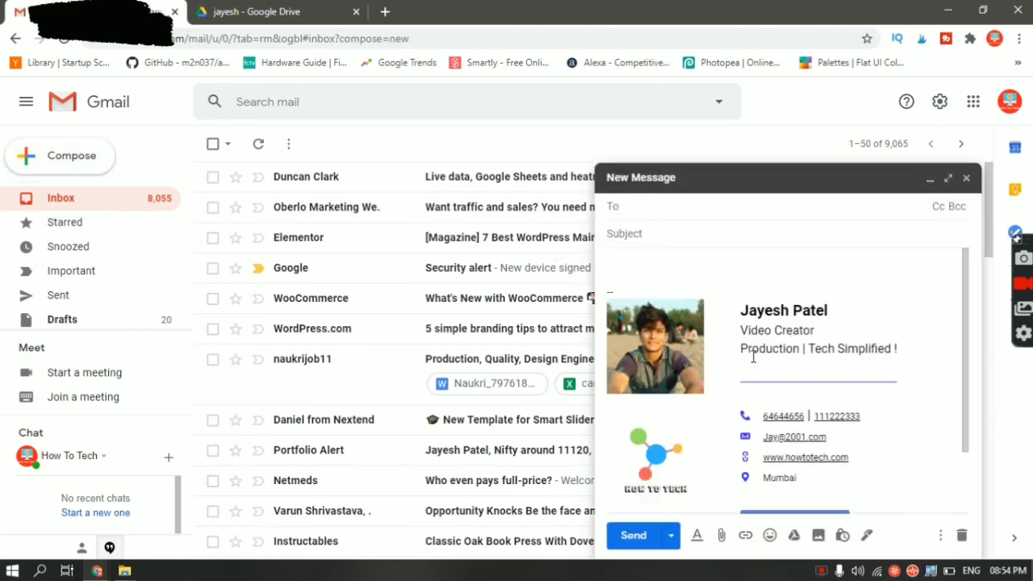
scroll(752, 357, "down", 2)
left_click(949, 179)
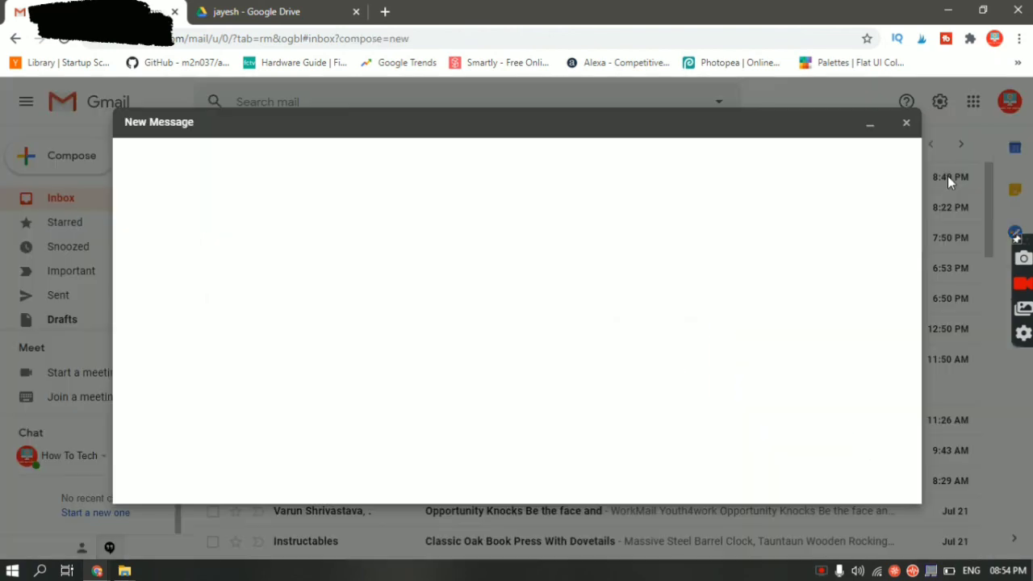
left_click(687, 259)
scroll(687, 259, "down", 2)
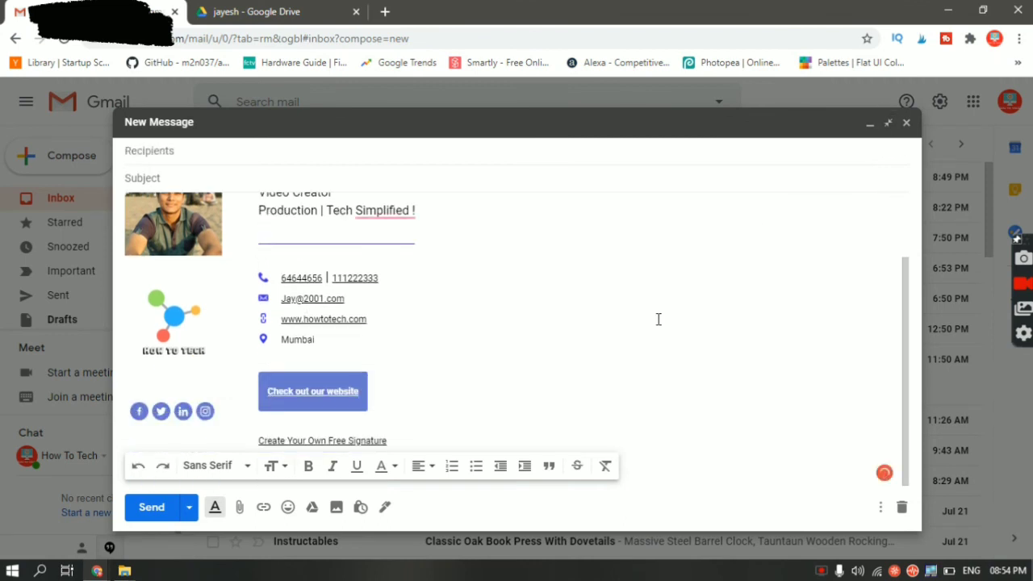
scroll(233, 294, "up", 2)
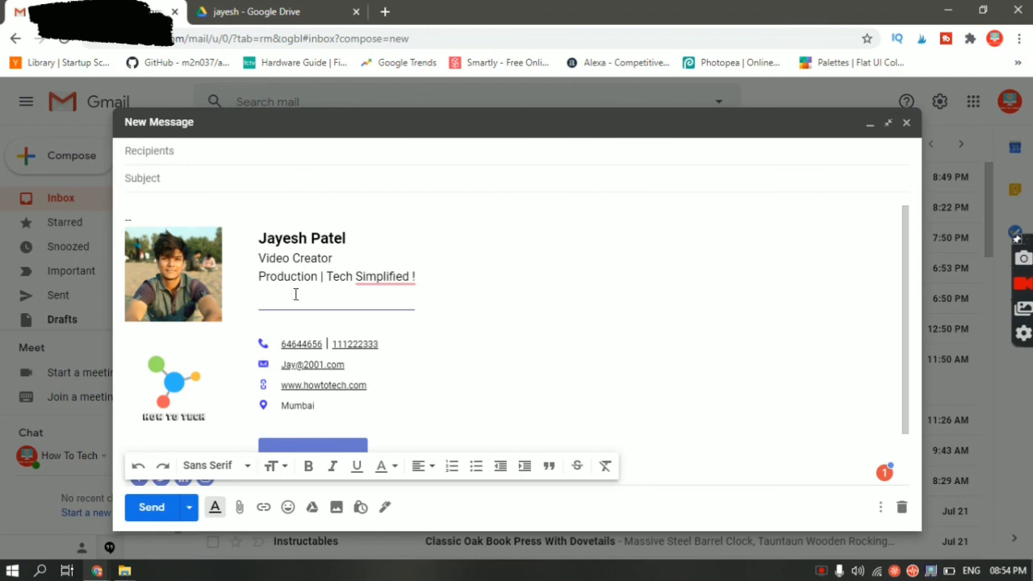
scroll(306, 253, "down", 2)
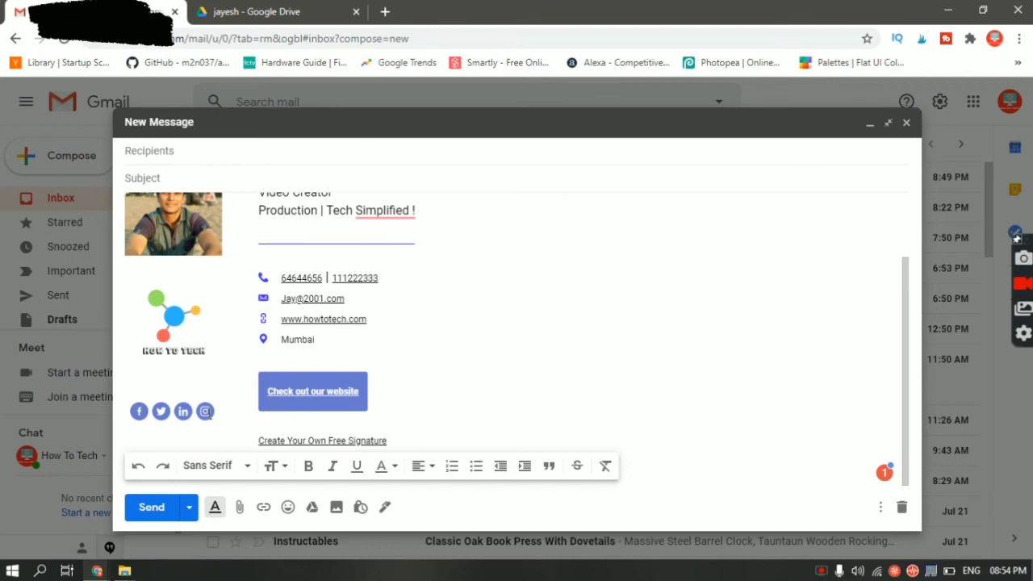
scroll(618, 283, "up", 2)
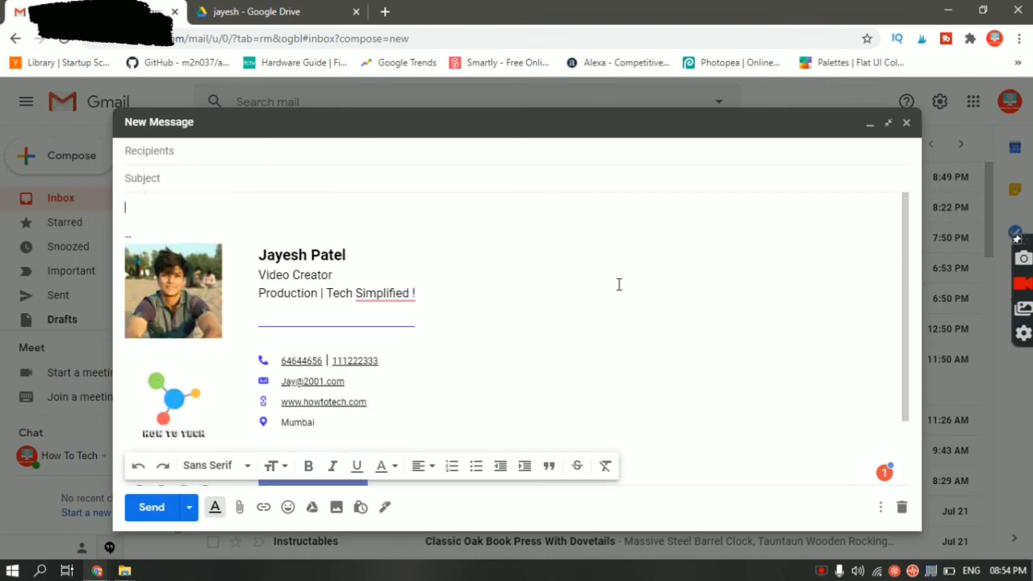